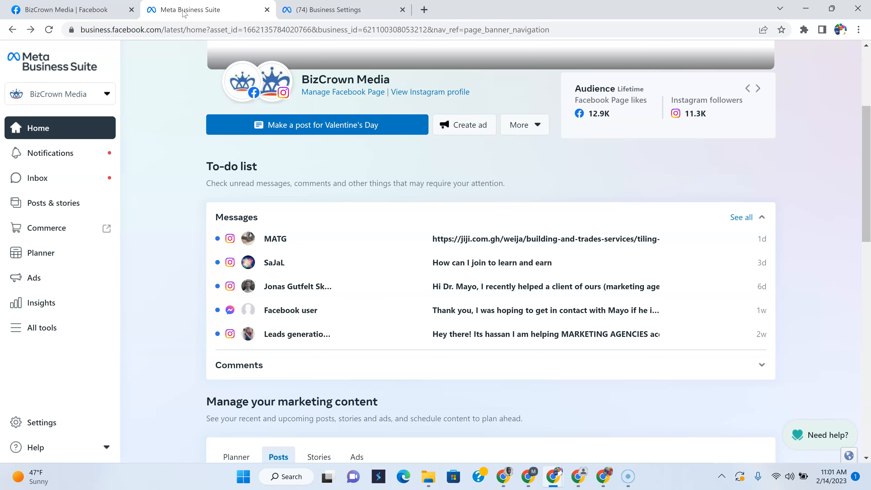
- Start a photo/video post on the BizCrown Media Facebook page and remove the video already attached to it
left_click(62, 8)
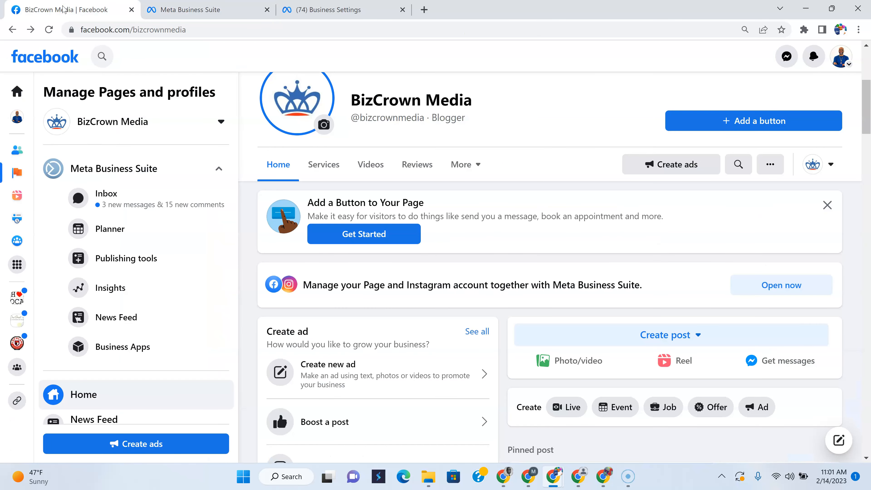
left_click(636, 302)
left_click(50, 168)
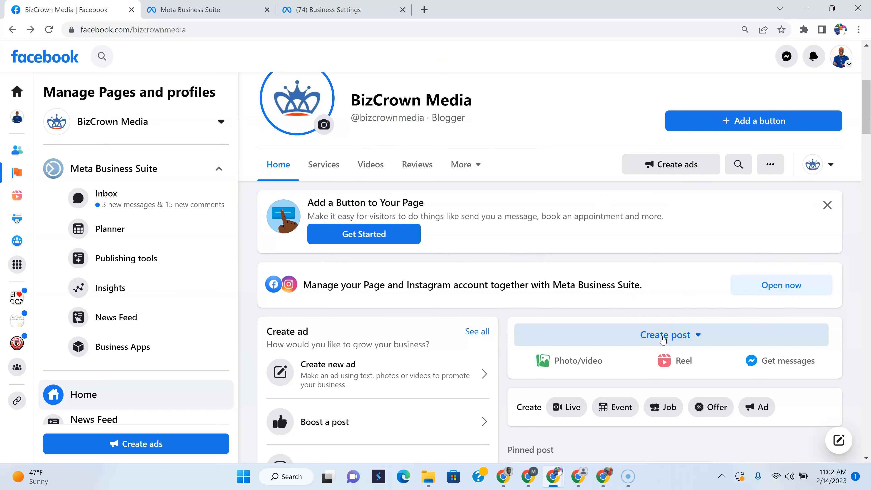
left_click(573, 369)
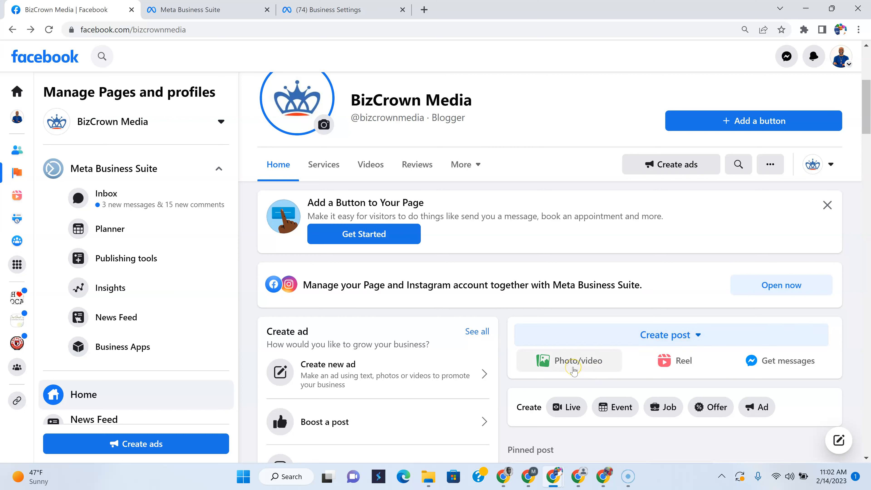
left_click(584, 362)
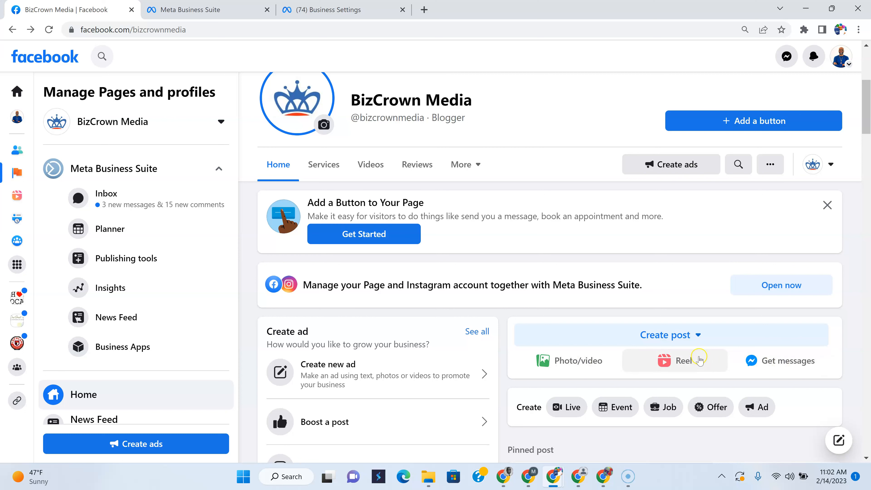
left_click(574, 363)
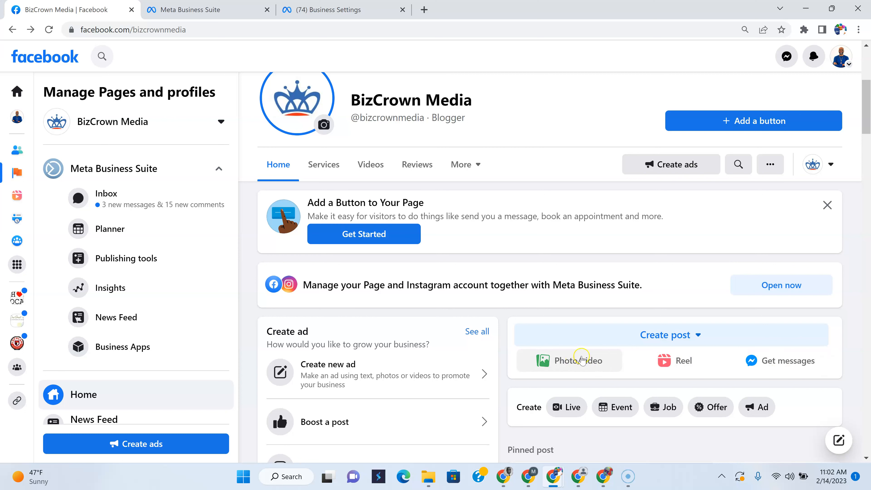
left_click(631, 343)
left_click(579, 360)
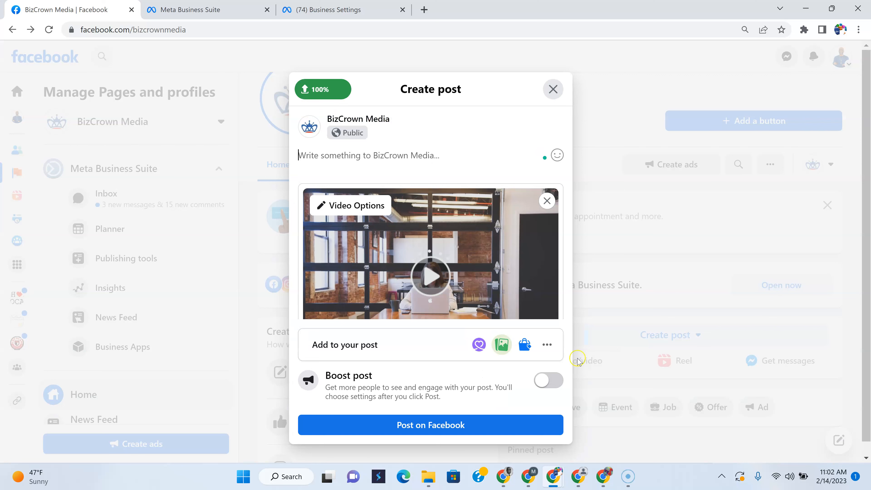
left_click(547, 200)
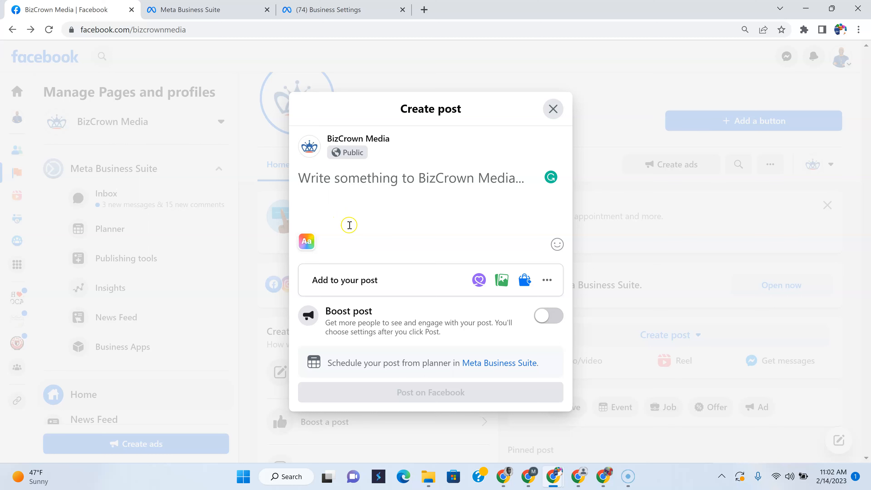
- Add a video file from the computer to the post and check its preview
left_click(503, 287)
left_click(502, 287)
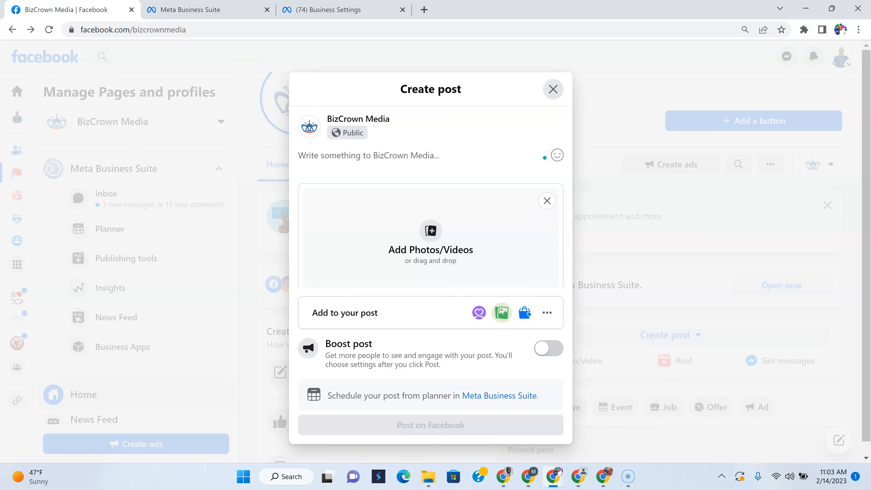
left_click_drag(868, 210, 367, 242)
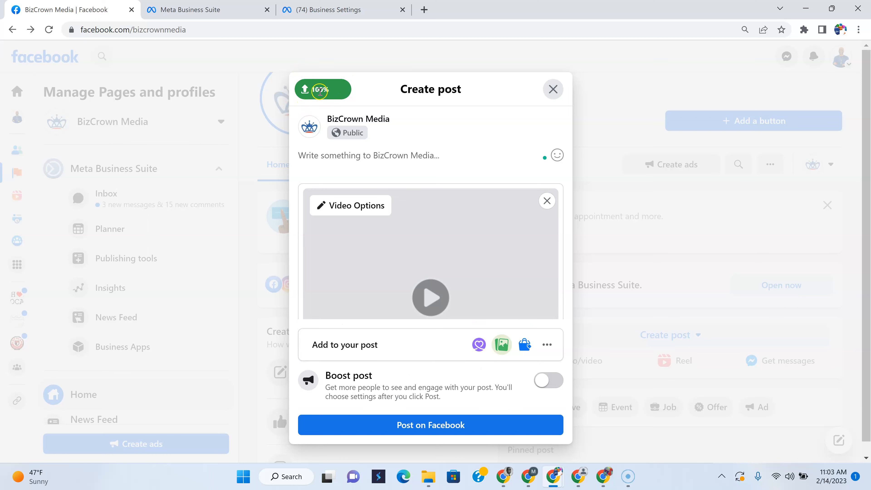
scroll(430, 267, "down", 3)
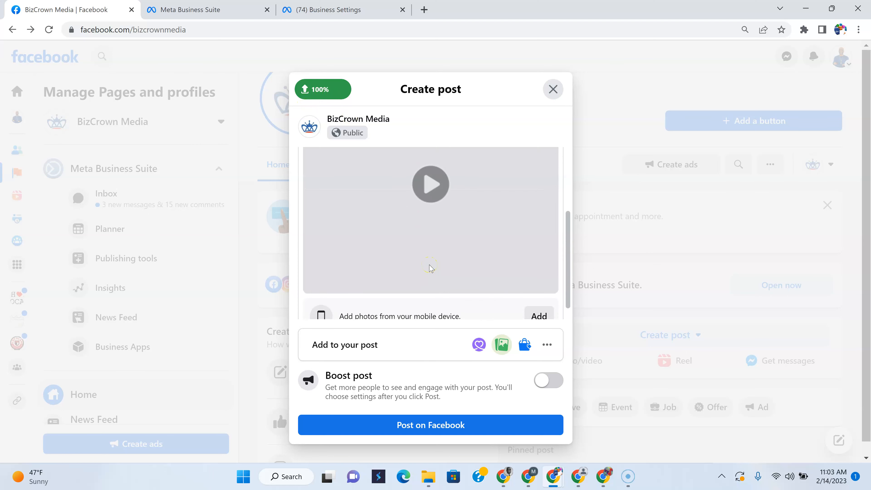
scroll(430, 267, "up", 2)
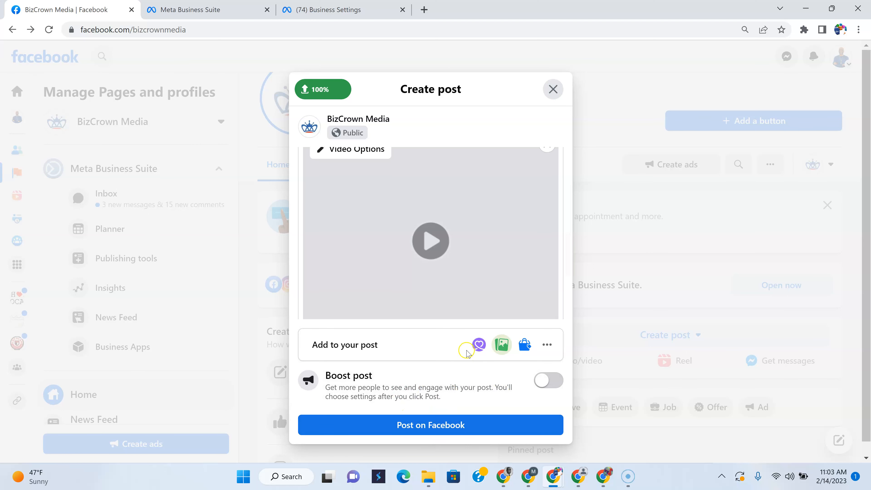
scroll(378, 212, "up", 2)
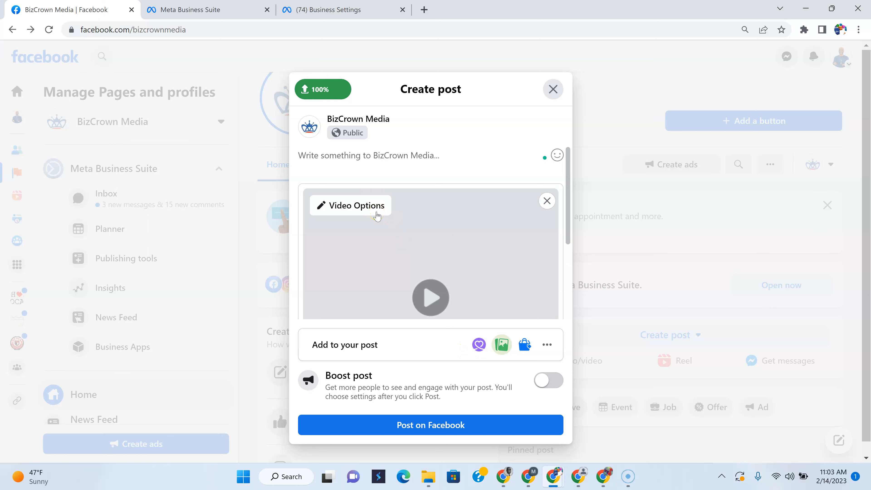
- Write the post text "You can do digital marketing in different ways", correcting the spacing in "marketing in"
left_click(325, 156)
type("Y")
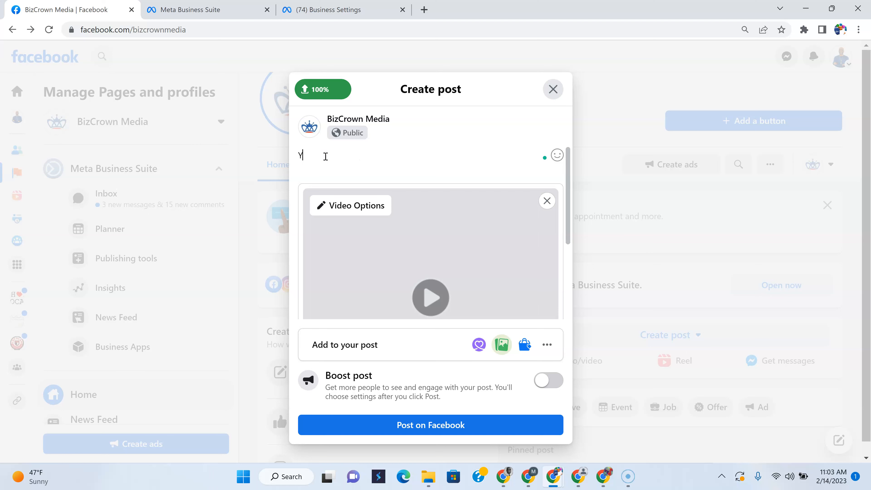
type("ou can do digital markeint")
key("BackSpace")
key("BackSpace")
key("BackSpace")
key("BackSpace")
type("etingin different ways")
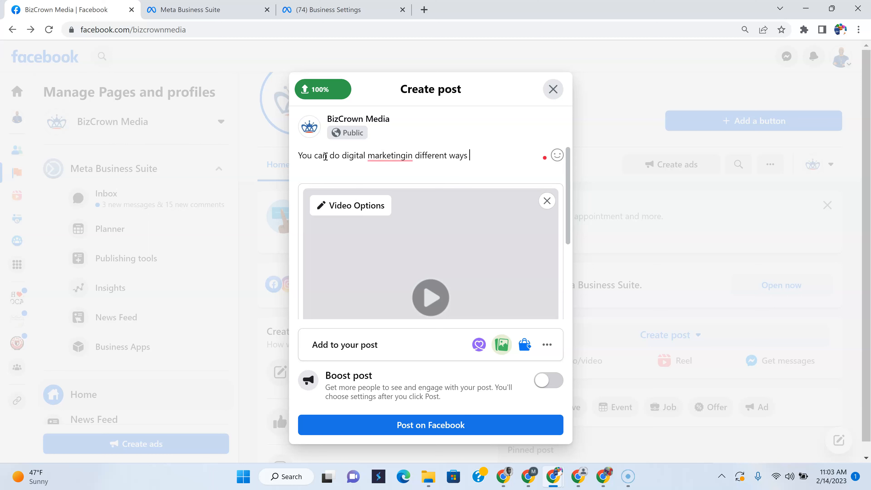
right_click(385, 158)
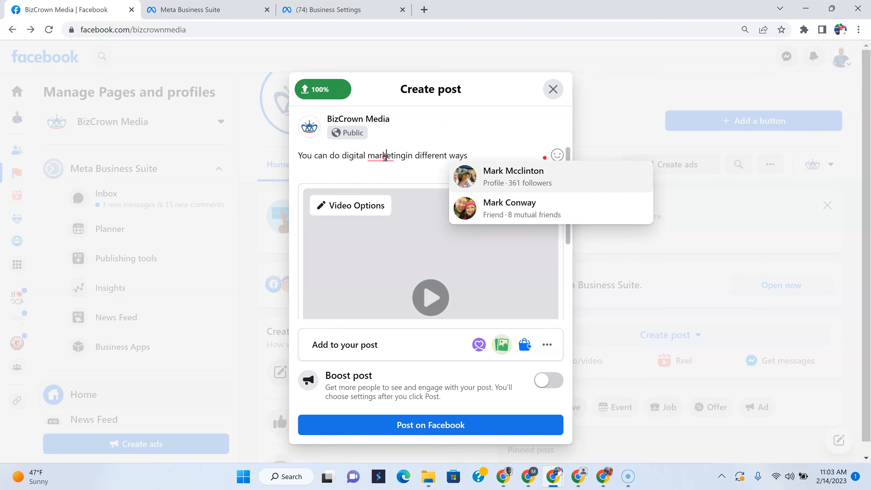
left_click(406, 154)
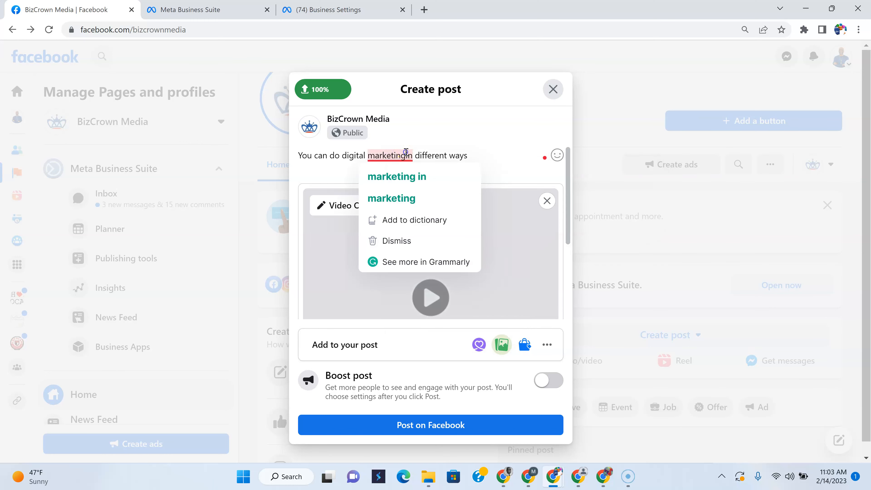
left_click(410, 176)
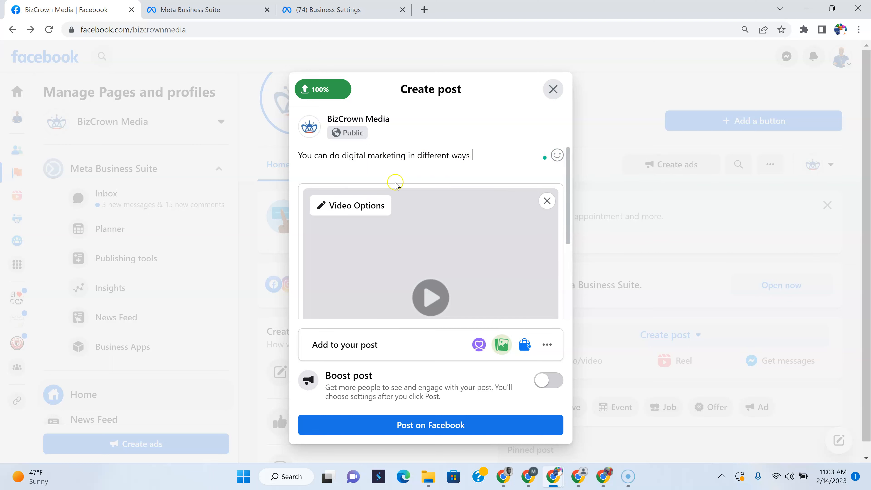
- Add a grinning face emoji at the end of the post text
left_click(557, 156)
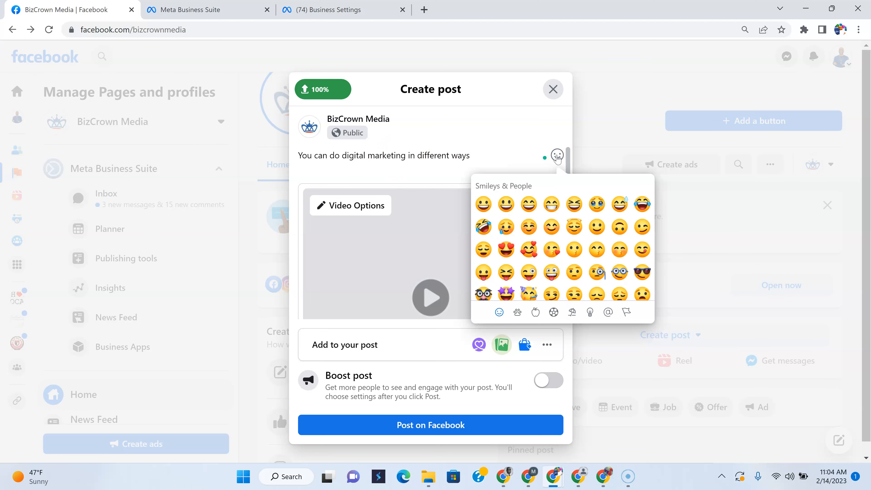
left_click(483, 202)
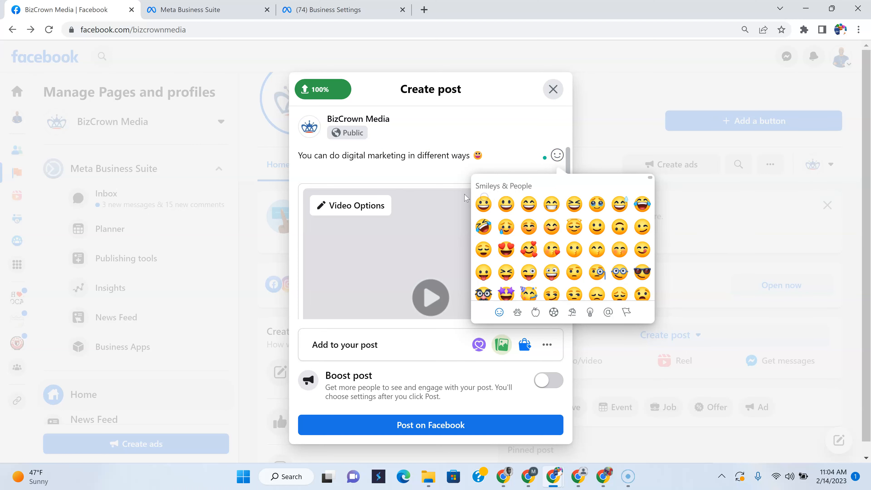
left_click(422, 168)
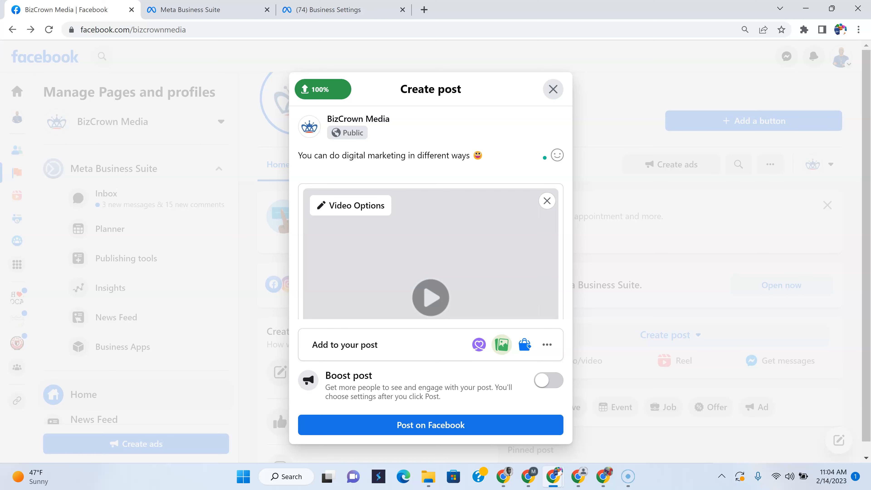
- Remove the attached video from the post and add the video file from the computer again
left_click(547, 201)
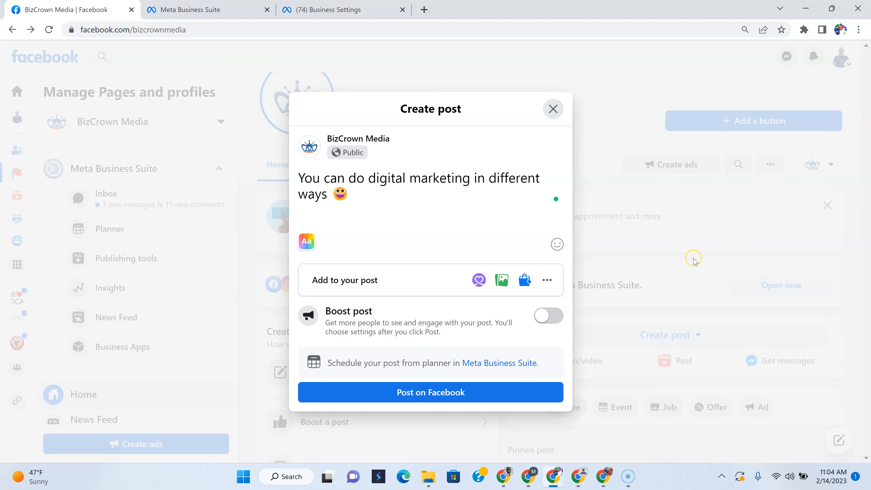
left_click(503, 281)
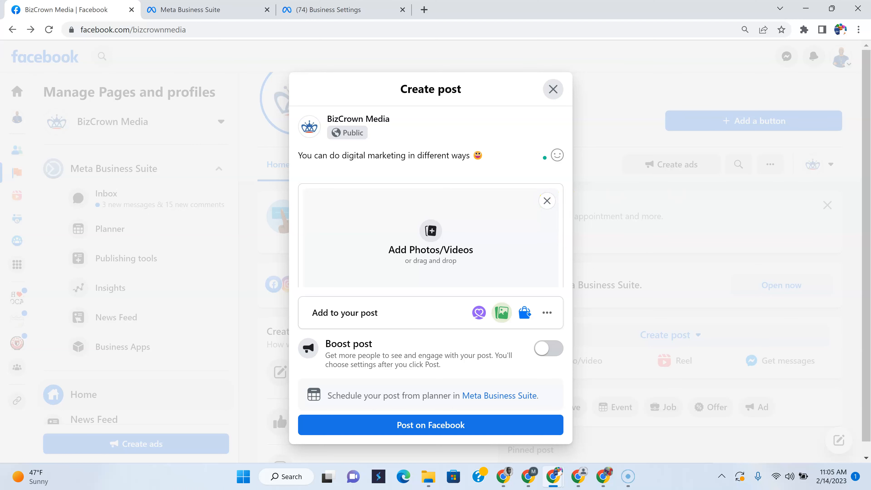
left_click_drag(870, 200, 435, 208)
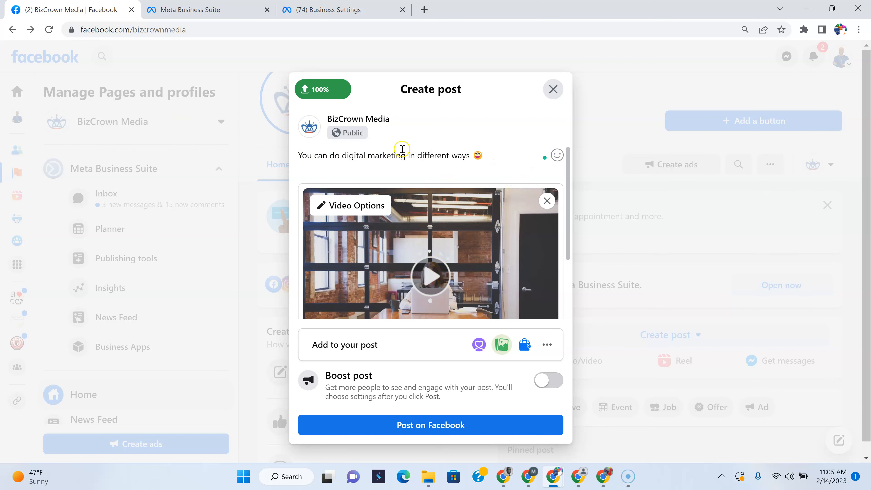
- Open the attached video's options and set its title to "Digital Marketing"
left_click(355, 214)
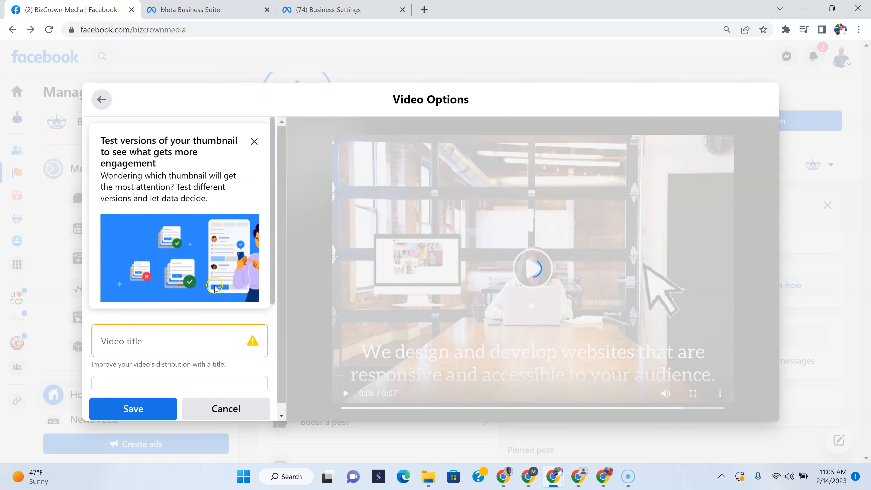
scroll(214, 288, "down", 3)
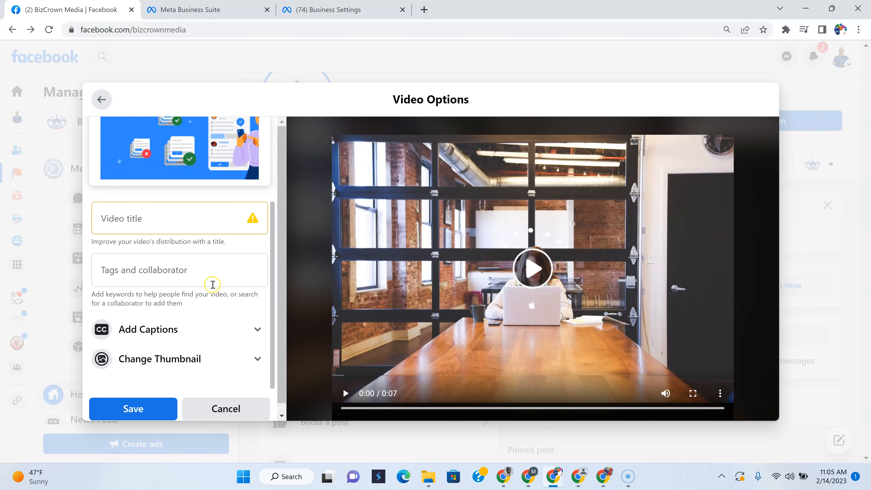
left_click(137, 224)
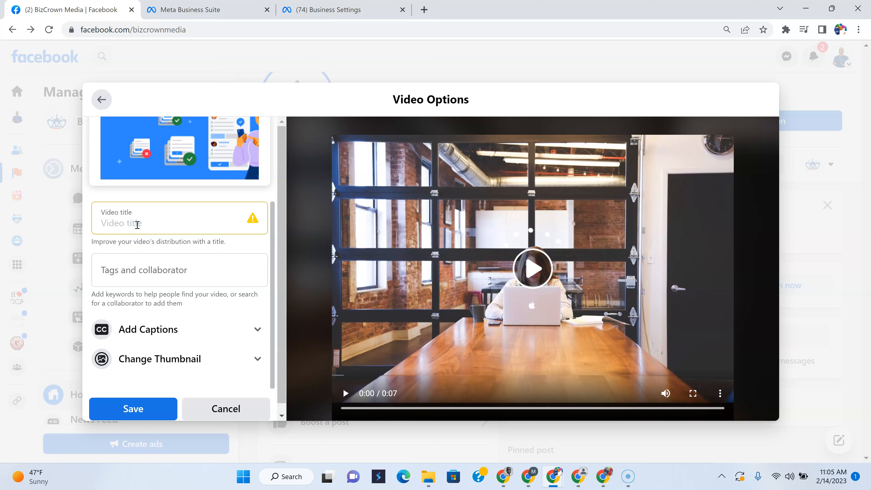
type("Digital Marketing")
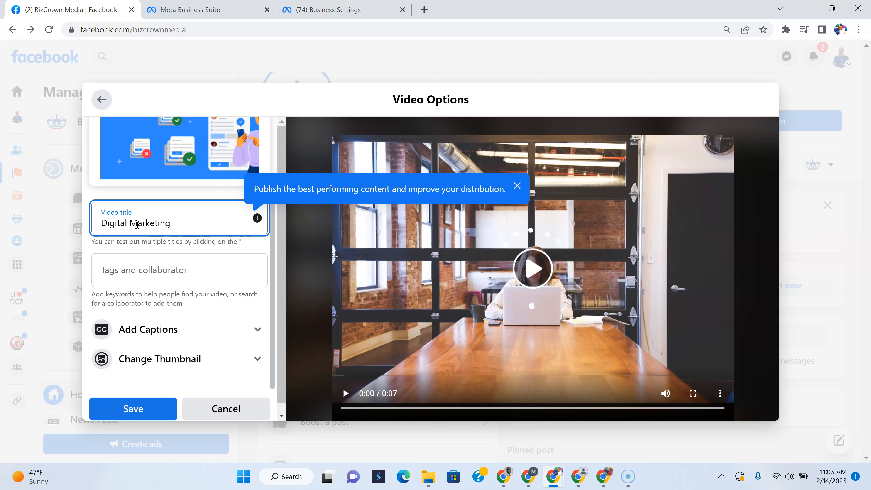
- Add the tag "digital marketing" to the video
left_click(139, 279)
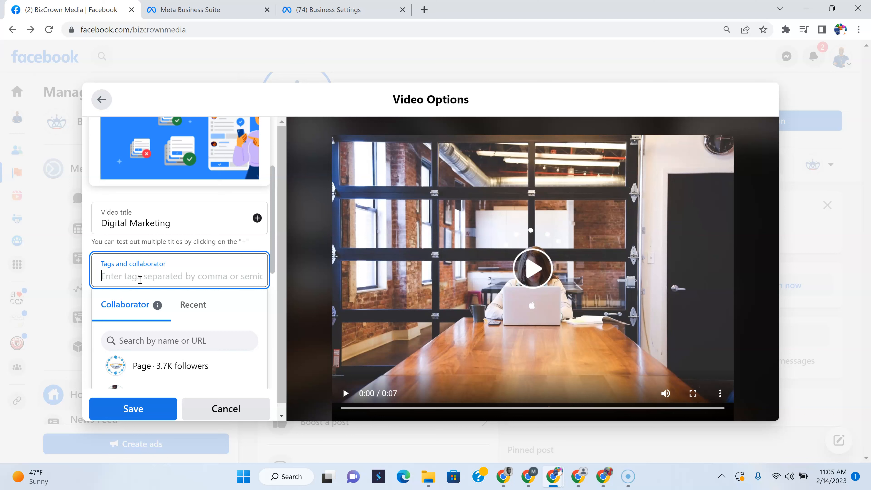
type("digital")
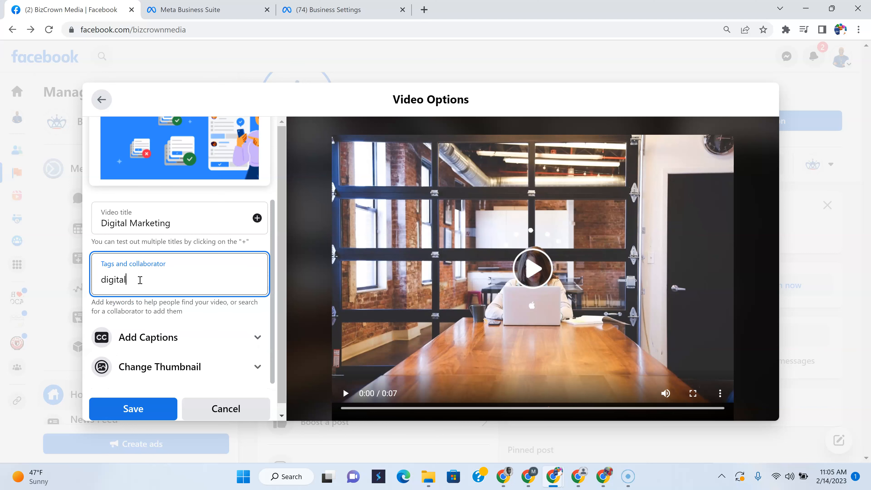
type(" marketing")
key("Return")
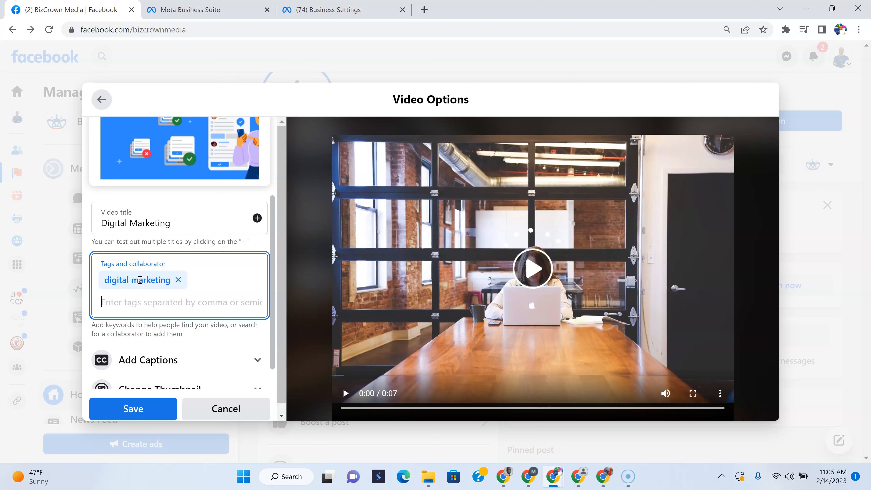
- Review the video's caption settings, including auto-generated captions, auto-generated subtitles and the caption file upload
scroll(140, 280, "down", 1)
left_click(161, 333)
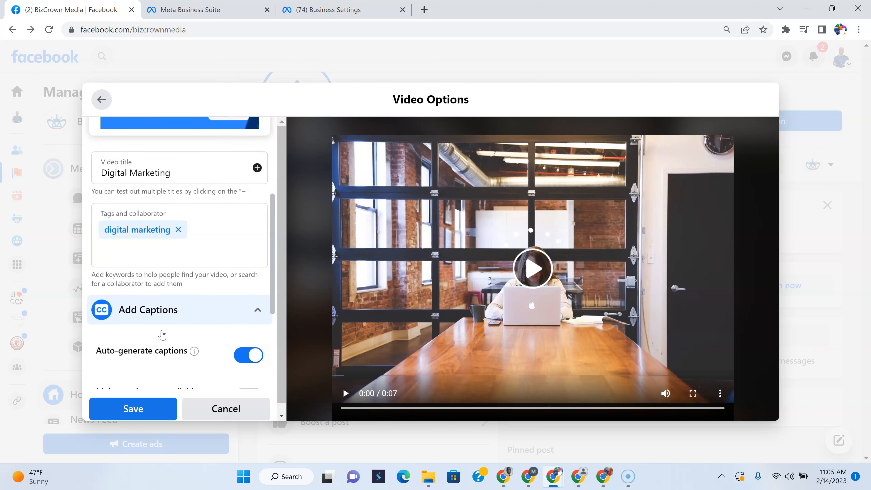
scroll(163, 335, "down", 3)
left_click(247, 263)
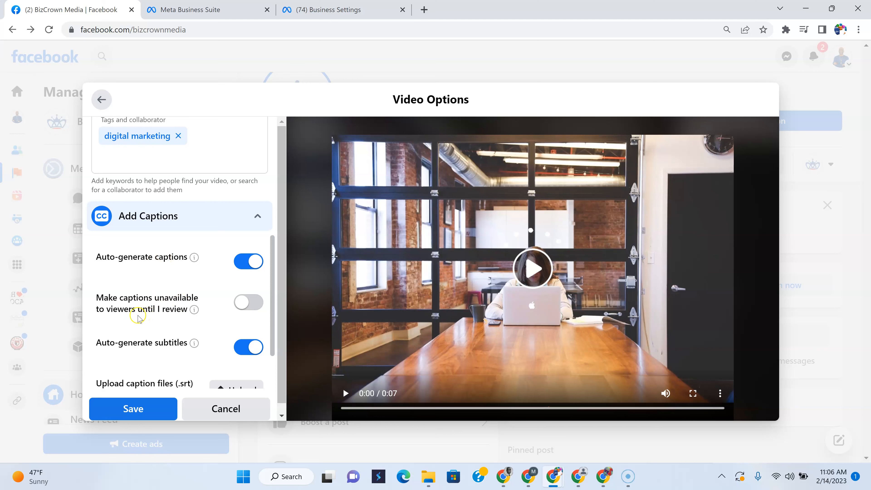
scroll(242, 304, "down", 2)
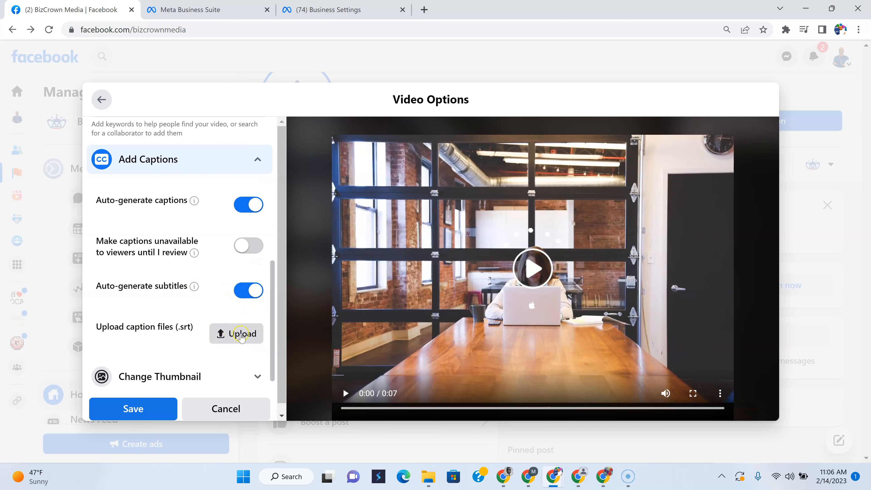
scroll(241, 336, "down", 1)
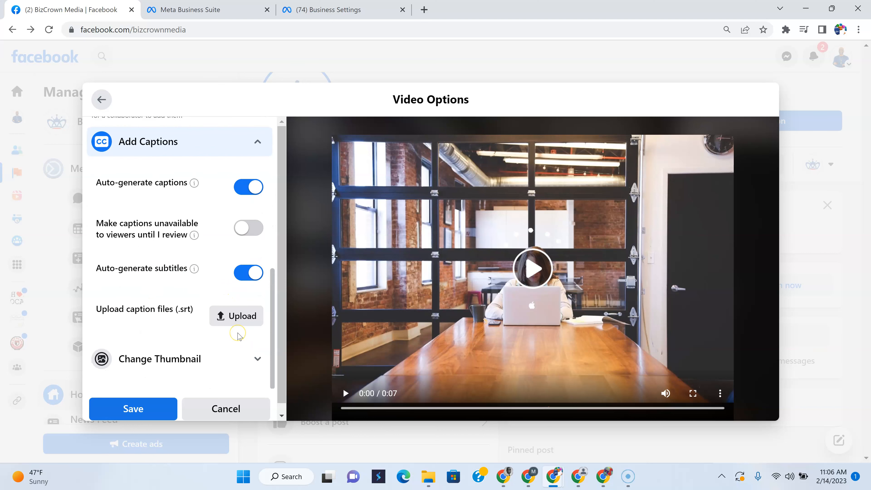
- Open the thumbnail settings and choose a still frame from the video at about 00:00:05
left_click(255, 358)
scroll(264, 326, "down", 3)
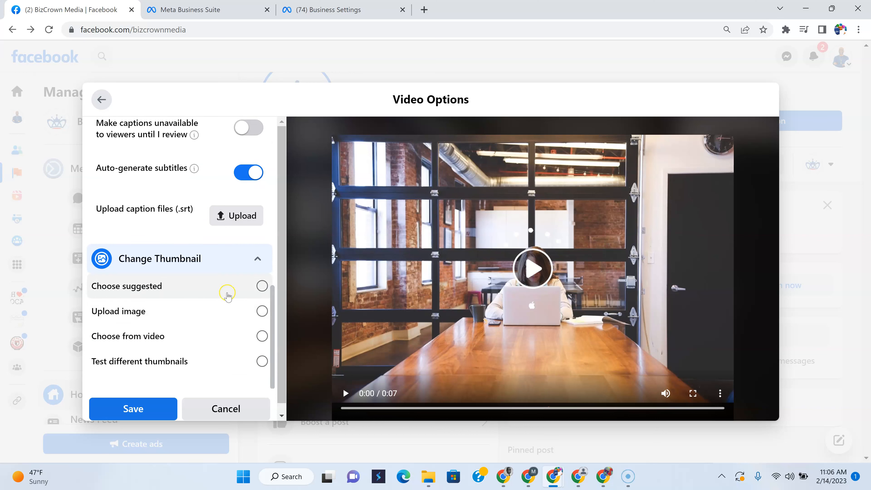
left_click(230, 309)
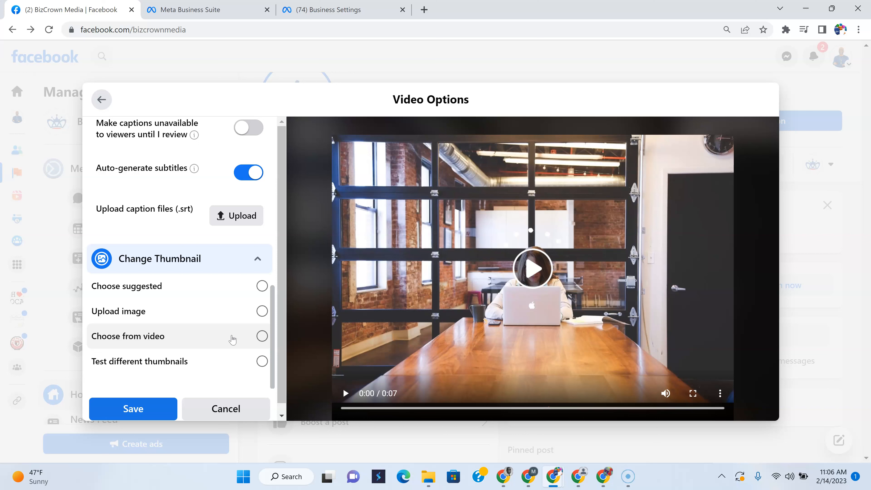
left_click(242, 340)
left_click_drag(340, 373, 354, 380)
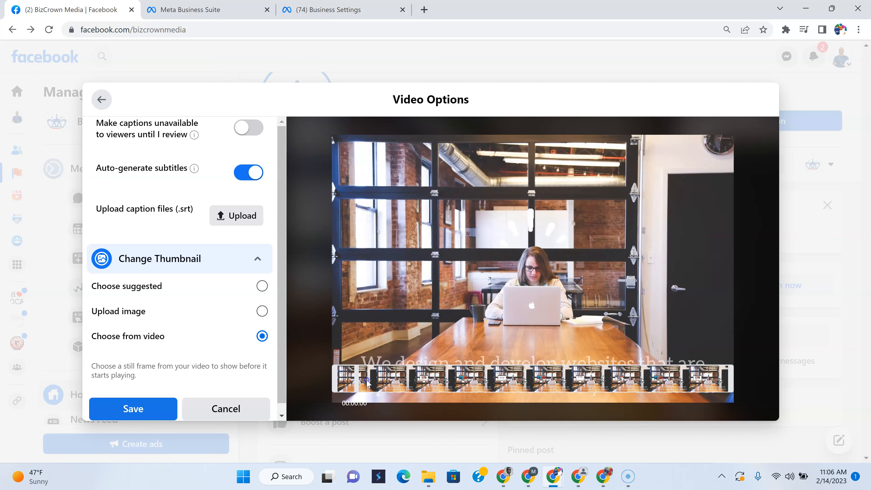
left_click(408, 379)
left_click_drag(410, 381, 659, 377)
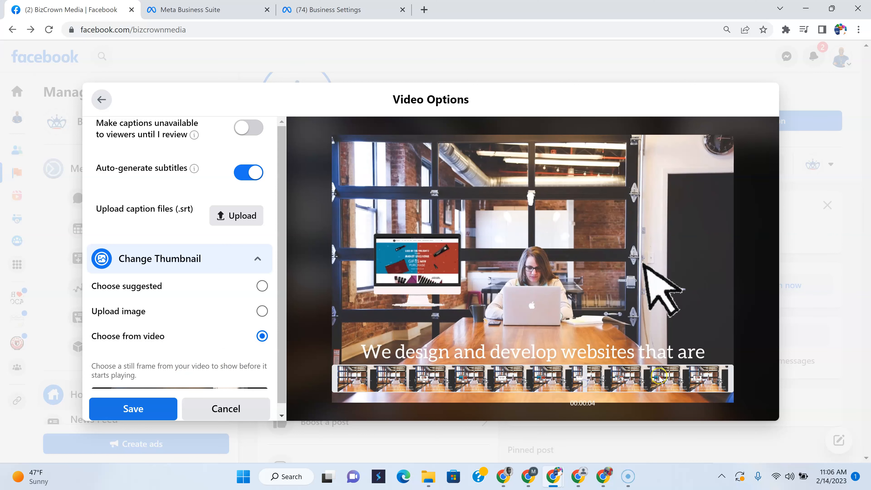
left_click(577, 387)
mouse_move(559, 386)
left_mouse_down()
mouse_move(519, 388)
mouse_move(651, 380)
left_mouse_up()
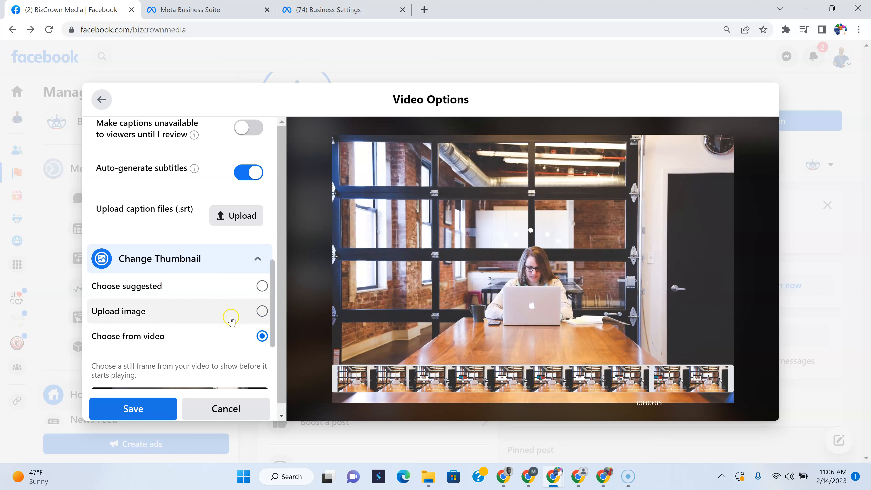
- Switch the video's thumbnail source to the suggested images, using the first suggestion
left_click(246, 287)
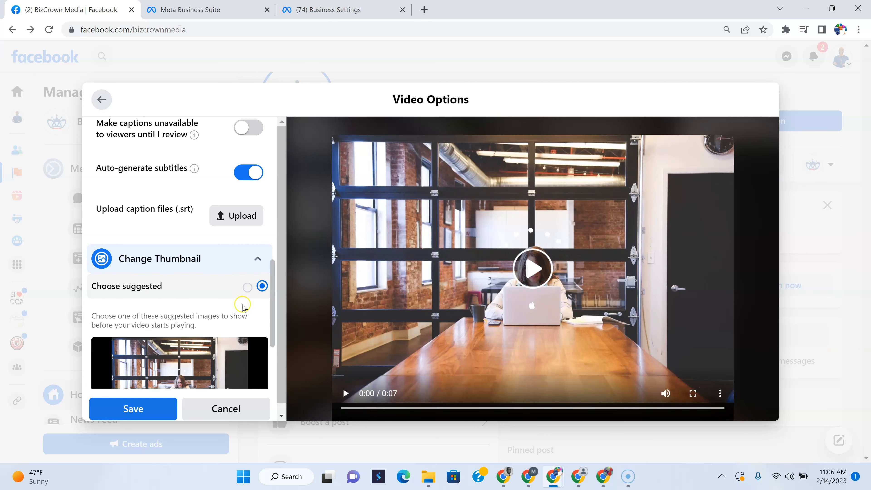
scroll(240, 309, "down", 3)
scroll(239, 313, "down", 1)
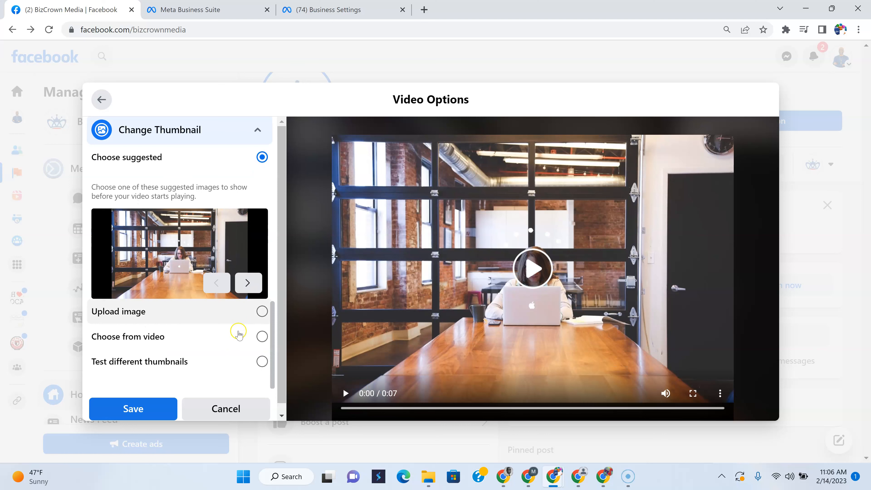
- Extend the video title to "Digital Marketing for Websites" and save the video options
scroll(234, 347, "up", 11)
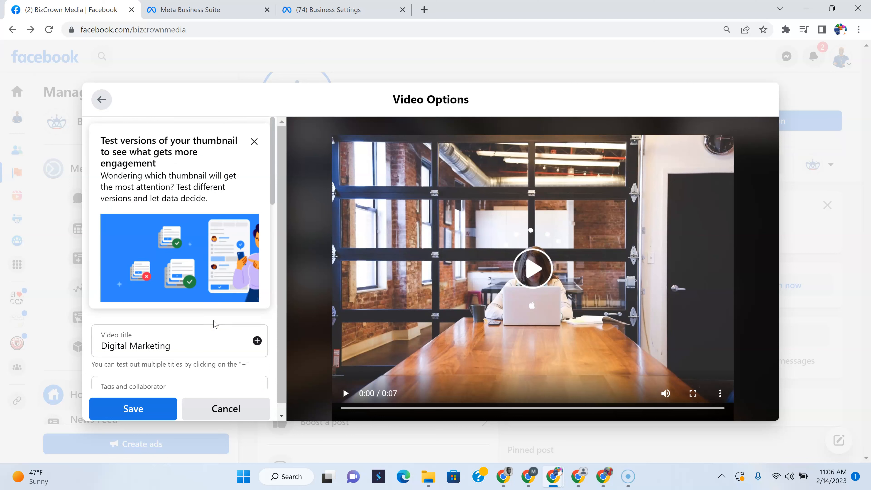
scroll(206, 324, "down", 3)
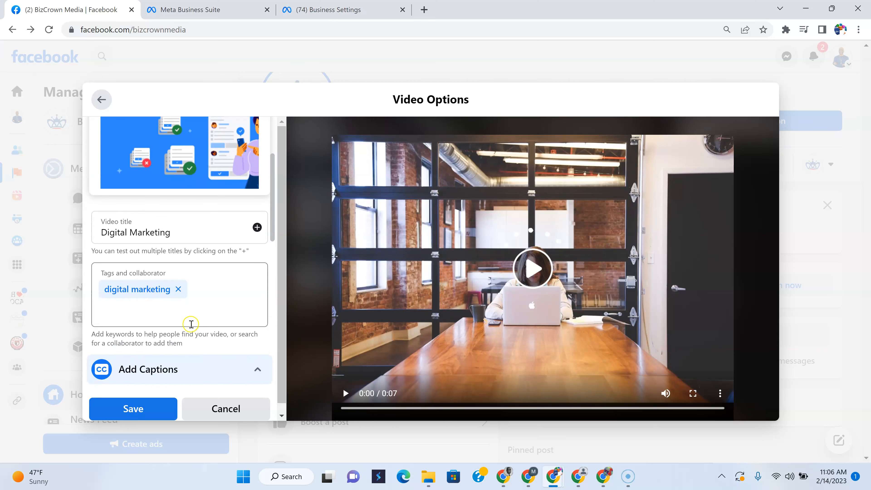
left_click(183, 234)
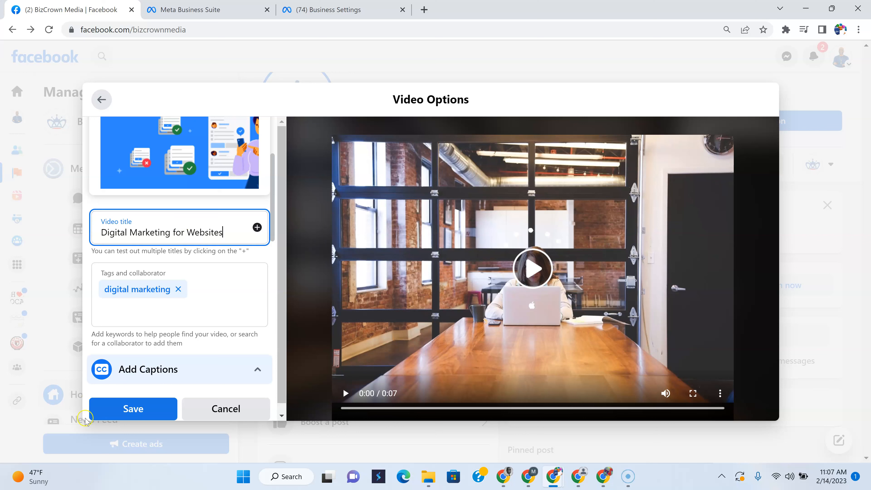
left_click(133, 415)
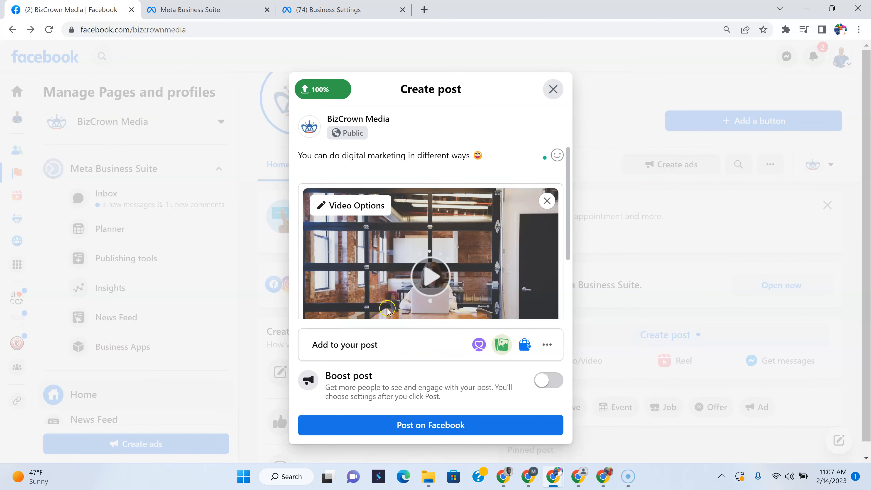
- Look over the post preview, then check its product tagging and COVID-19 update options without applying them
scroll(419, 296, "down", 3)
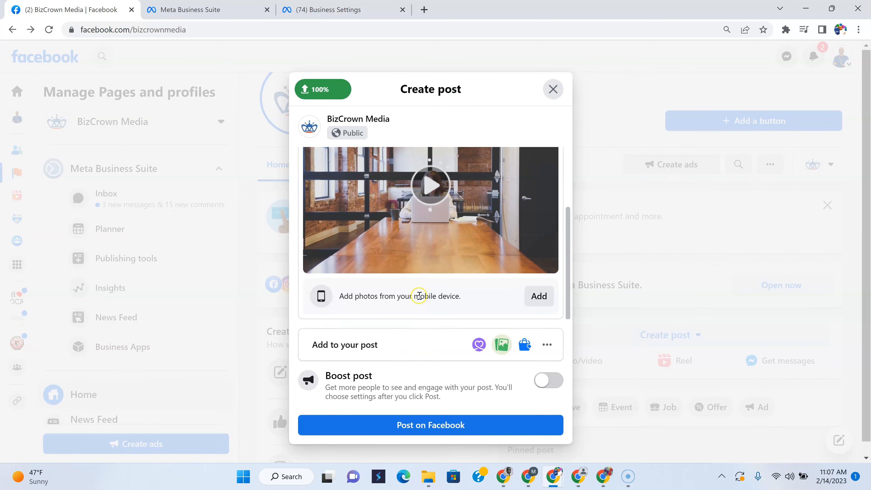
scroll(418, 294, "up", 3)
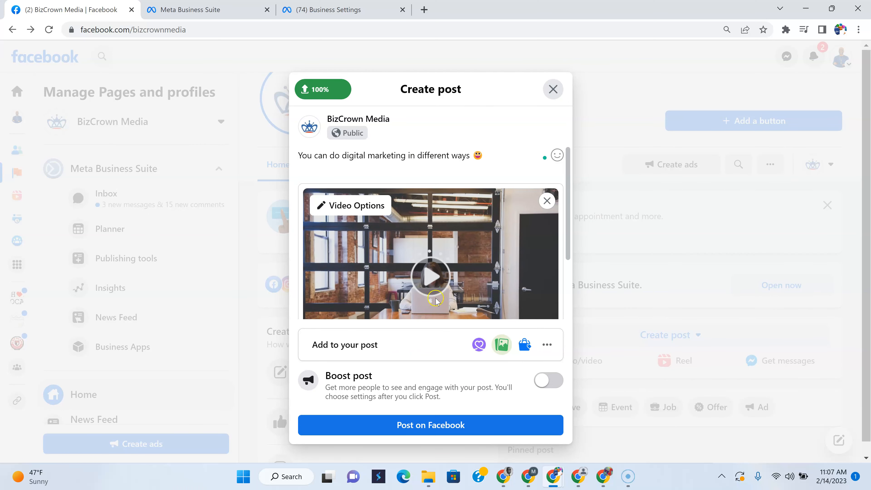
left_click(523, 346)
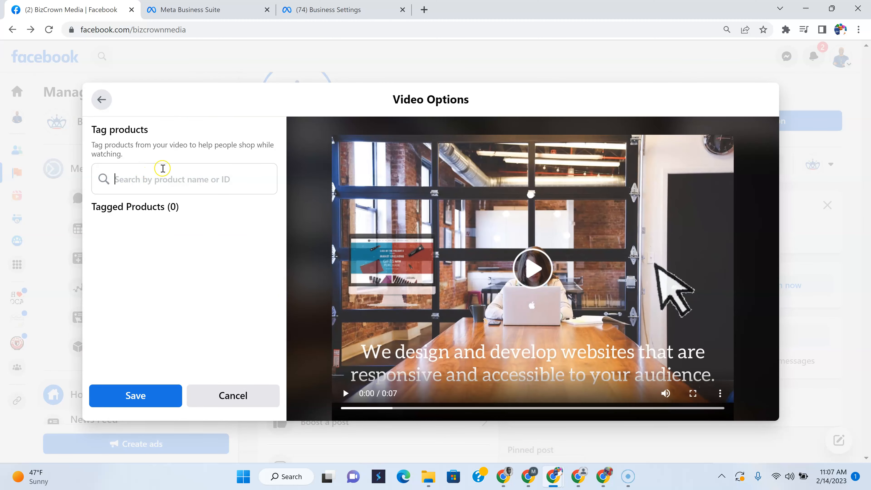
left_click(102, 100)
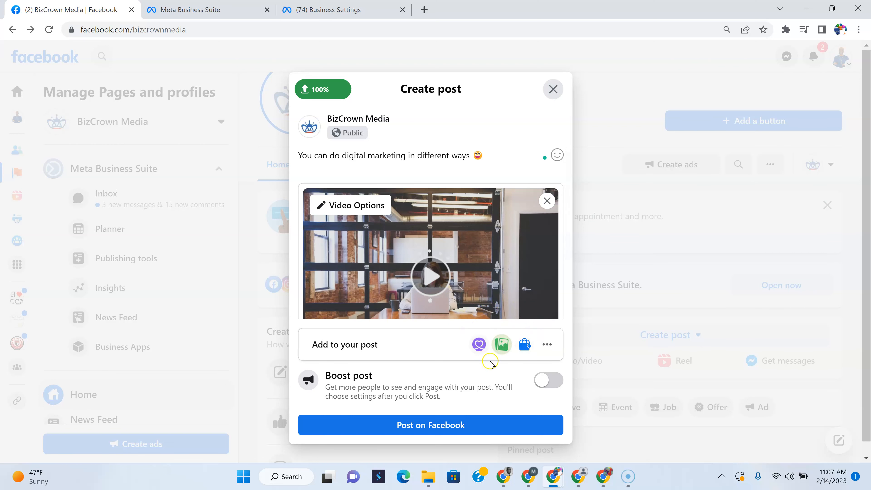
left_click(479, 345)
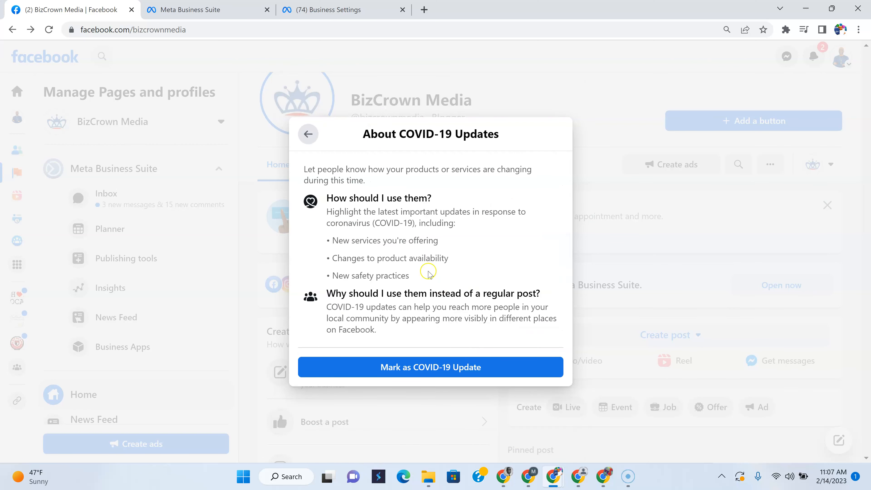
left_click(308, 134)
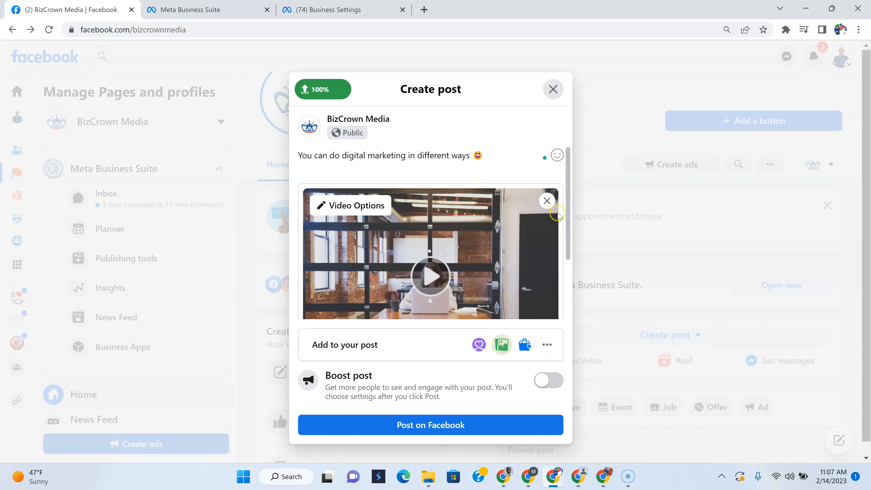
- Remove the attached video and discard the unpublished post
scroll(525, 239, "down", 2)
scroll(532, 263, "up", 2)
left_click(548, 201)
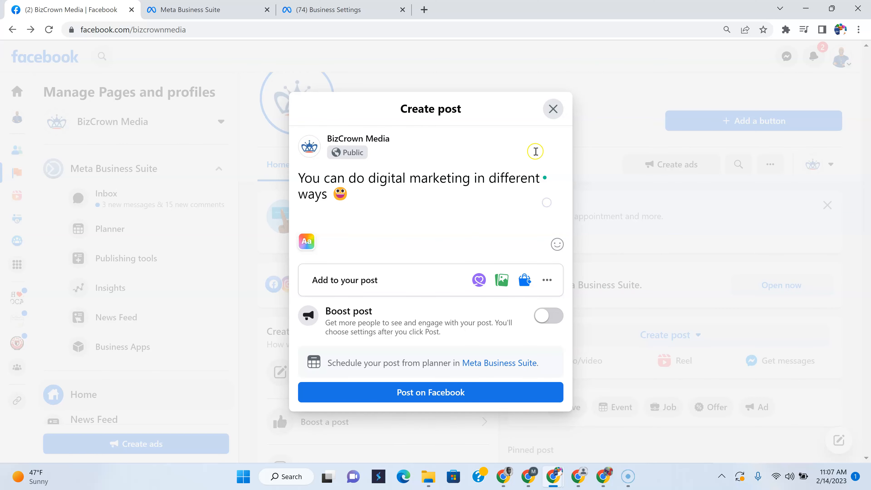
left_click(554, 110)
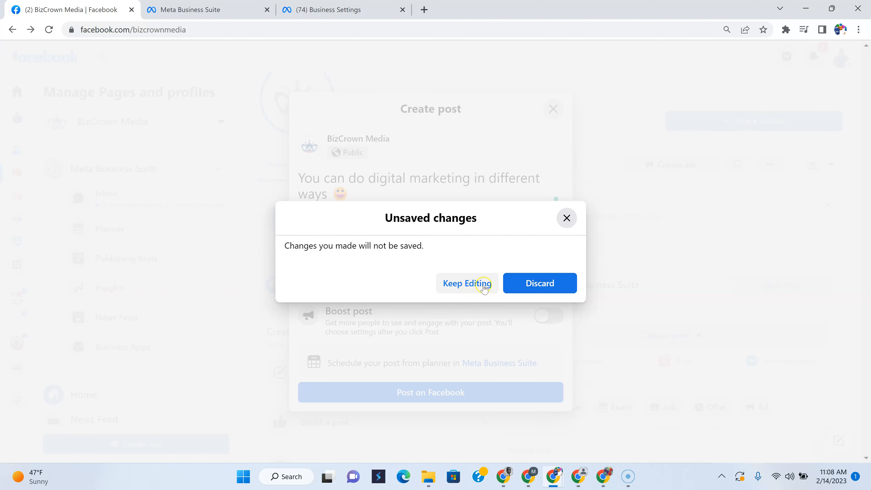
left_click(529, 286)
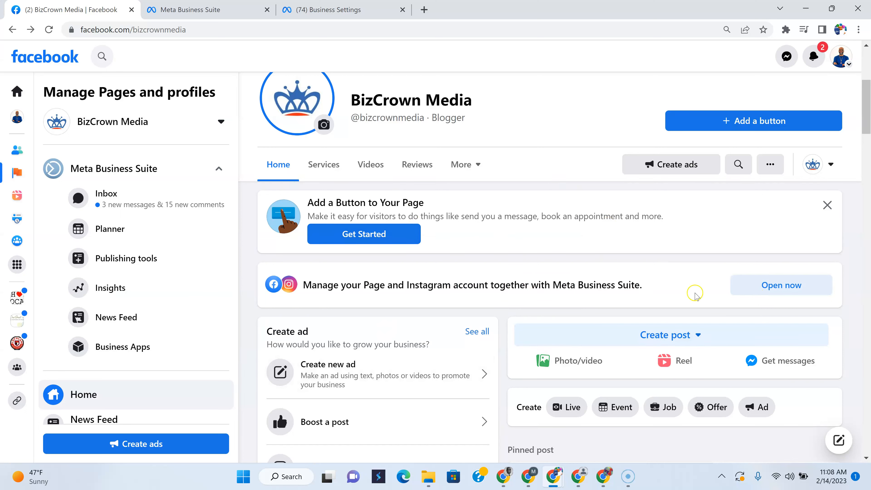
- Start a new photo/video post with the video attached and look over its video options without saving
left_click(587, 363)
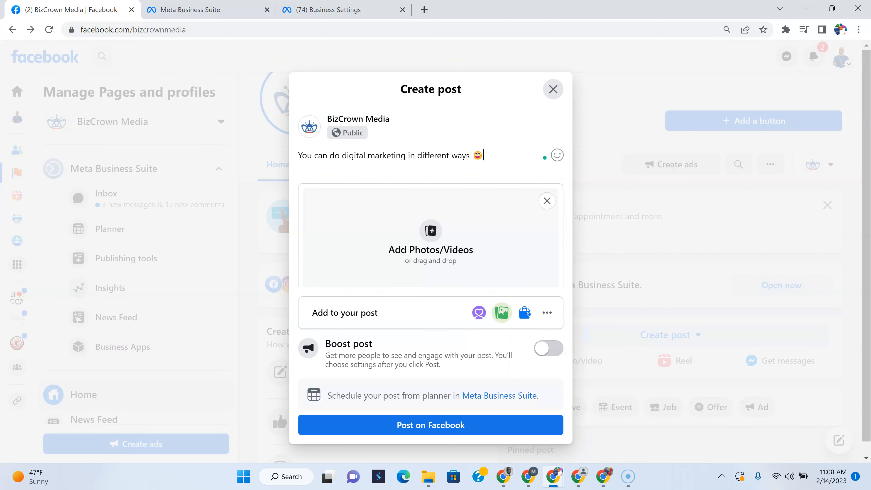
left_click_drag(499, 203, 446, 213)
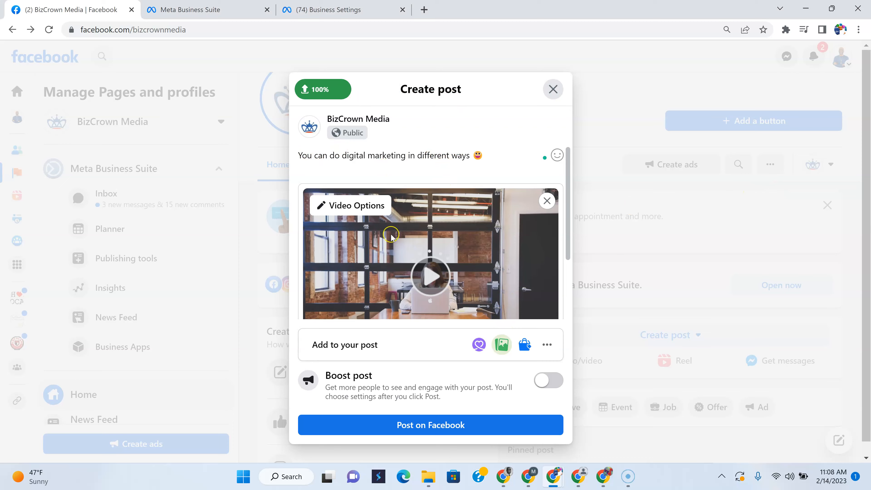
left_click(356, 206)
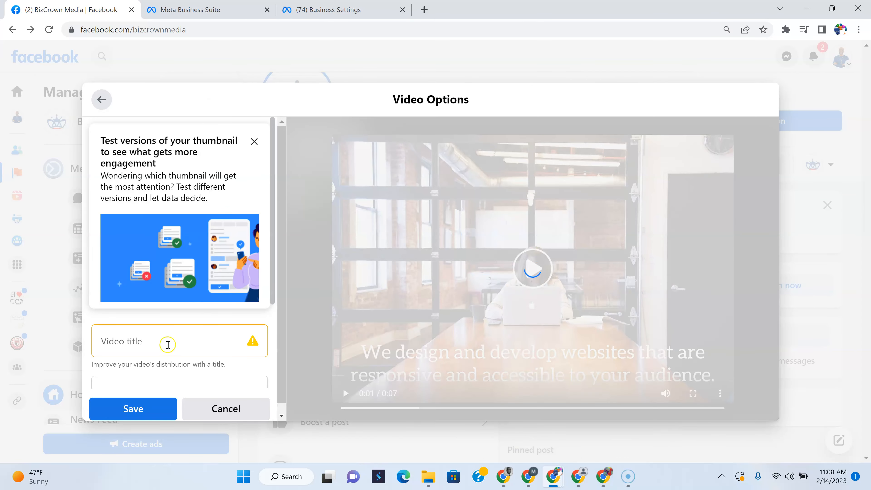
scroll(167, 342, "down", 3)
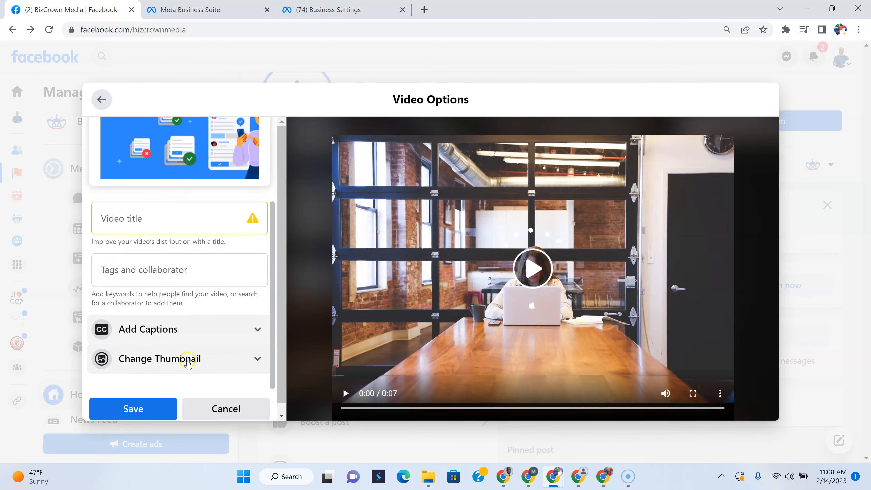
left_click(212, 409)
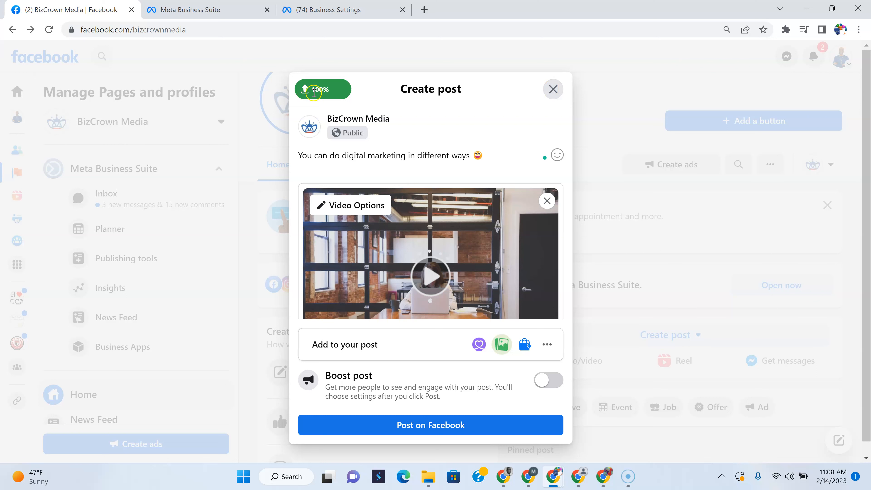
- Discard the draft post and switch to Meta Business Suite for creating a post
left_click(551, 91)
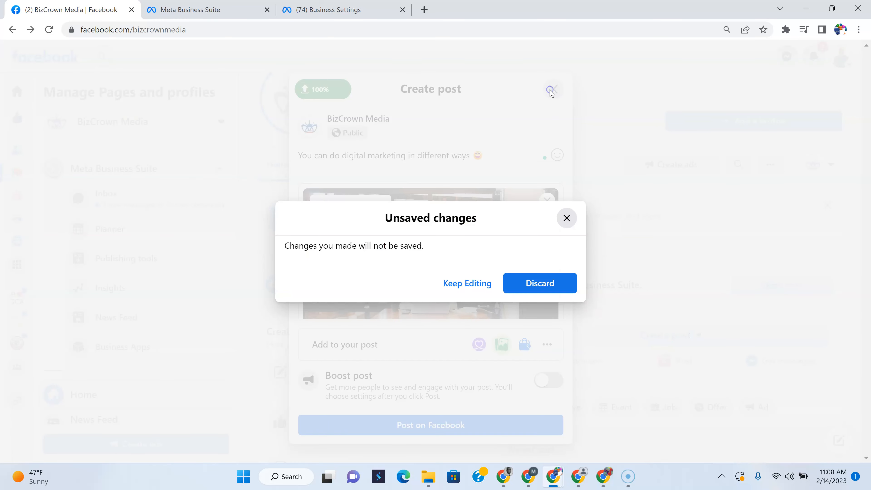
left_click(537, 283)
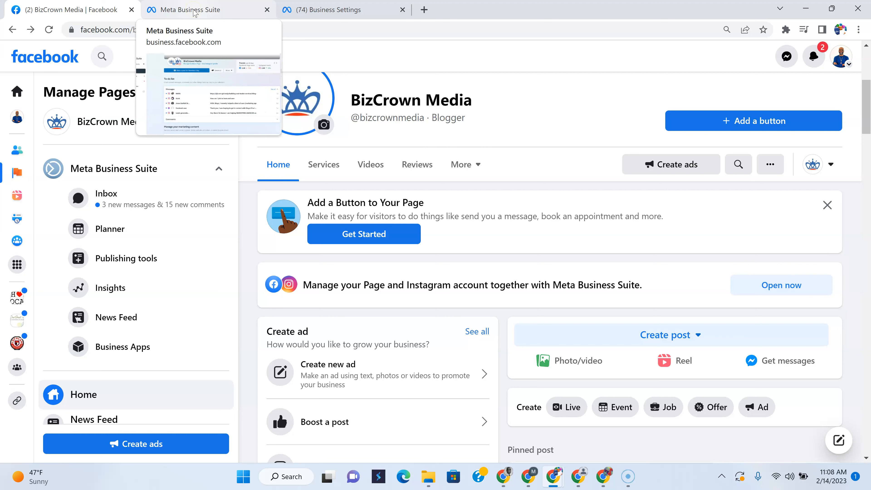
left_click(656, 339)
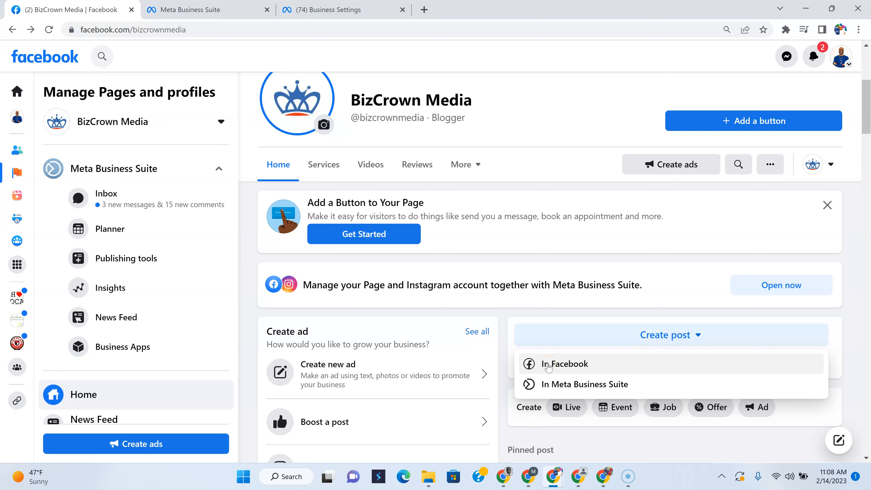
left_click(579, 386)
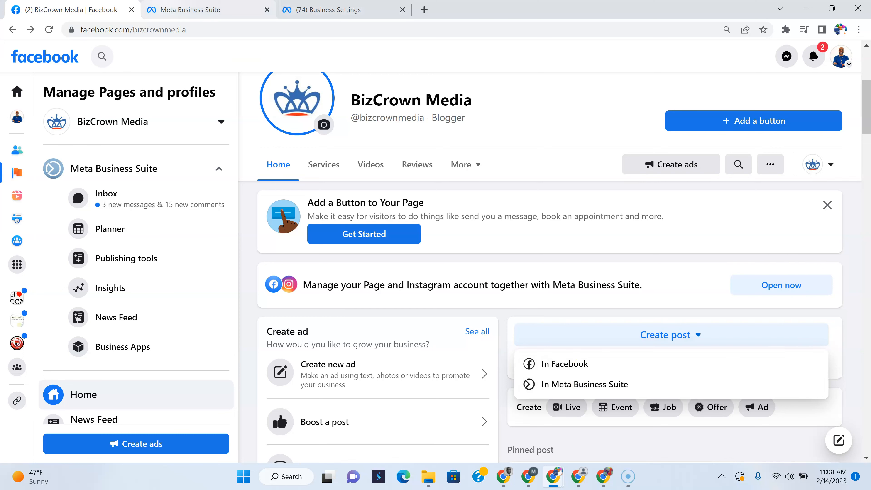
left_click(180, 8)
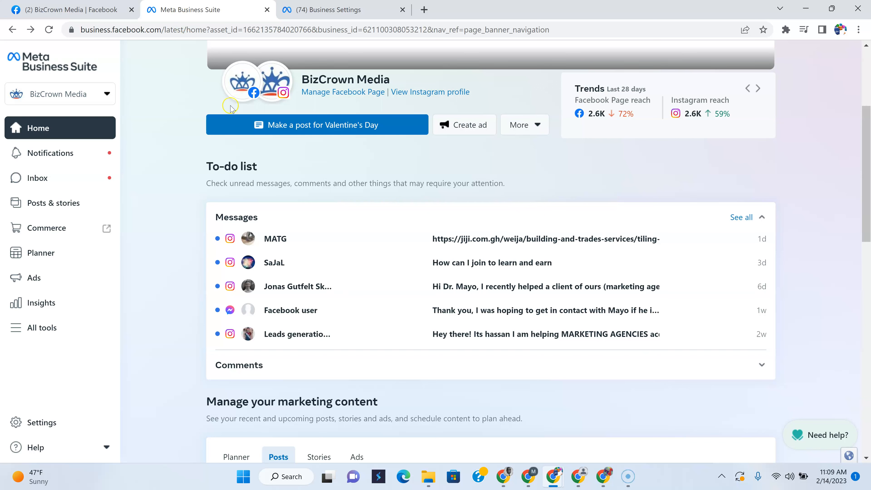
- Review the additional content types offered for the page: reel, story and live
scroll(502, 262, "up", 2)
scroll(505, 265, "down", 1)
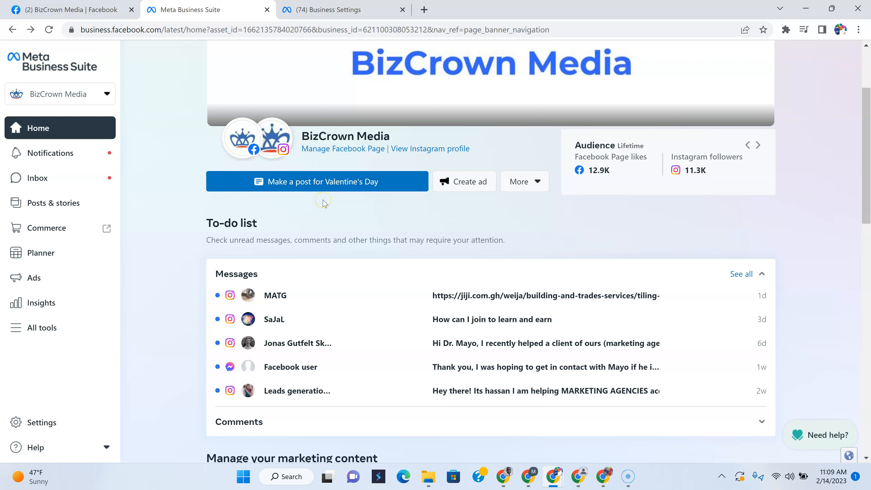
left_click(537, 183)
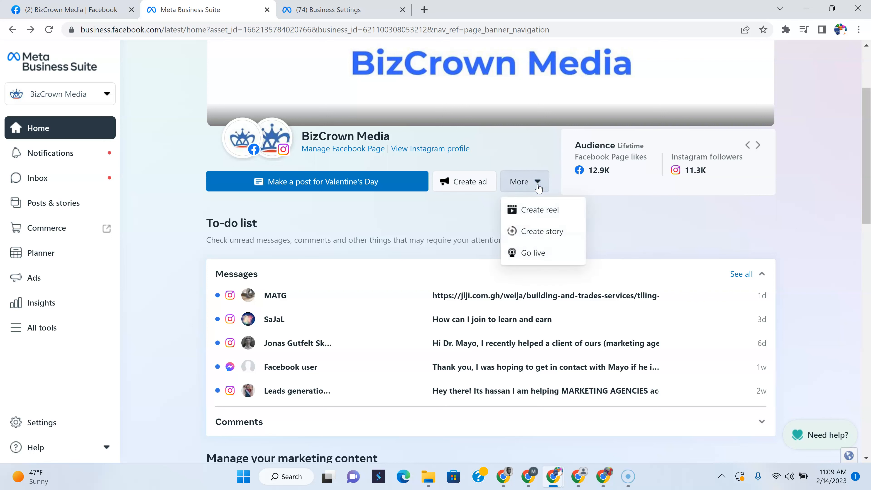
left_click(536, 232)
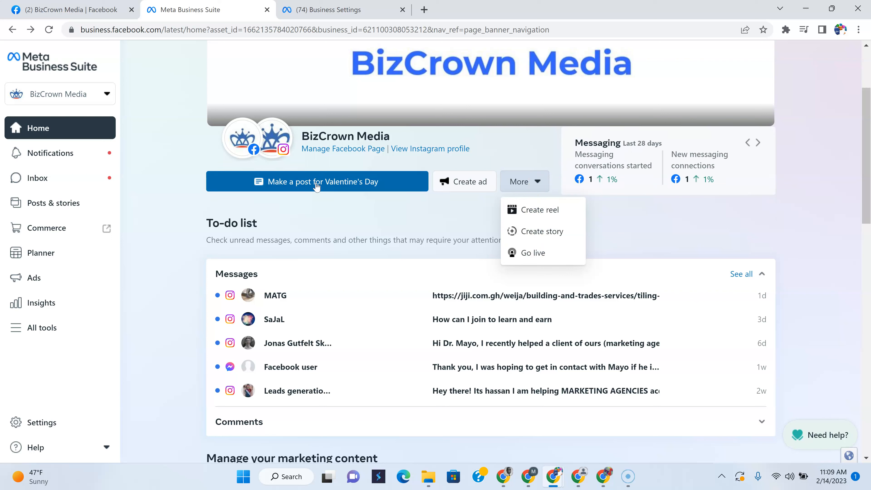
- Start a new post for the page and review the available sources for adding a video
left_click(316, 186)
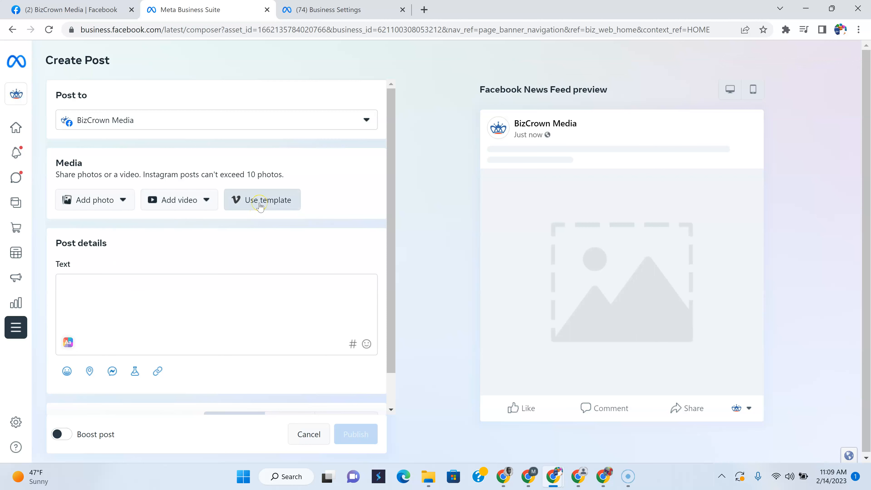
left_click(181, 201)
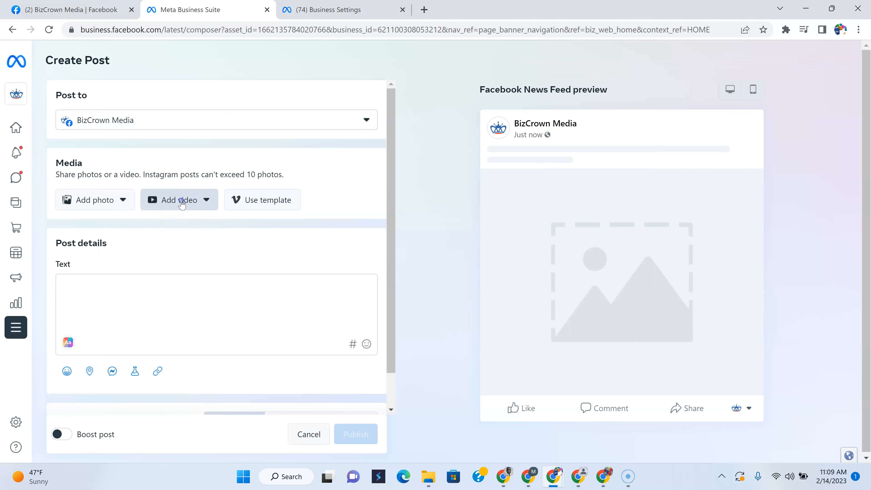
left_click(193, 229)
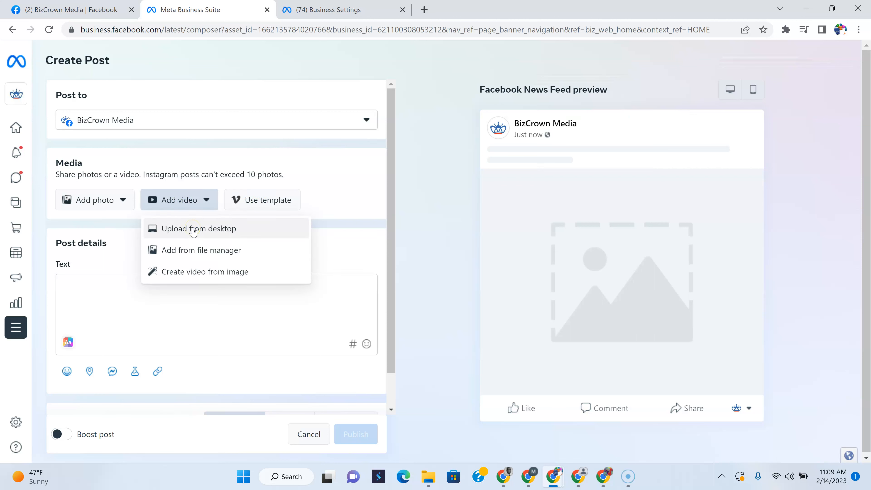
left_click(194, 256)
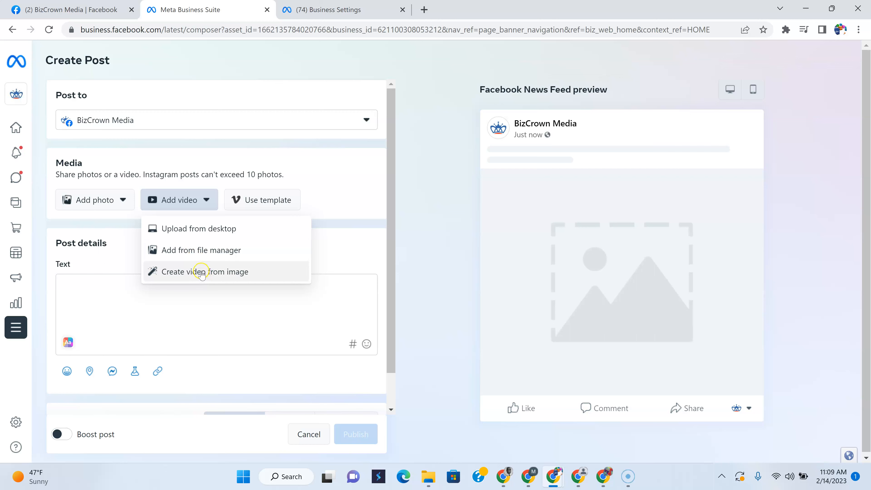
left_click(204, 230)
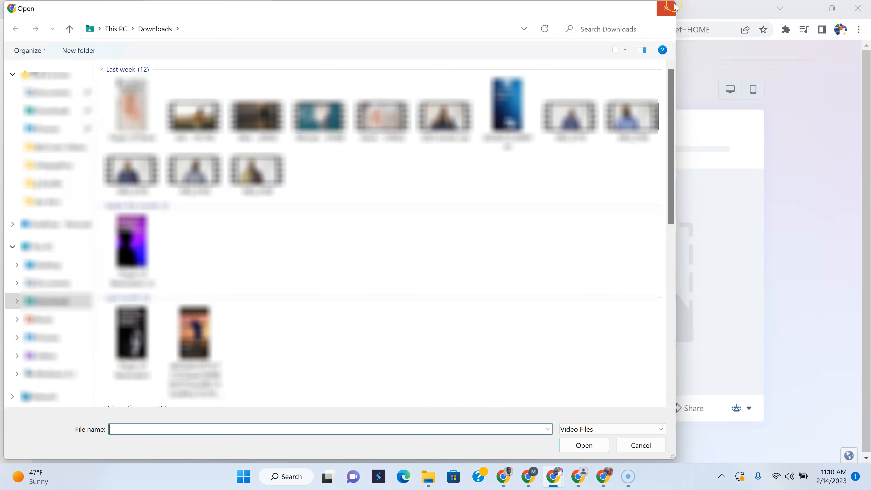
left_click(673, 8)
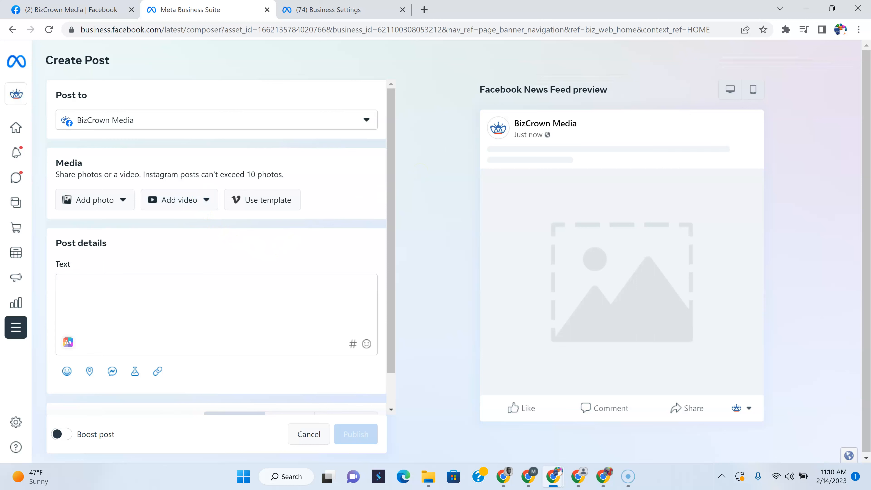
left_click_drag(564, 228, 164, 255)
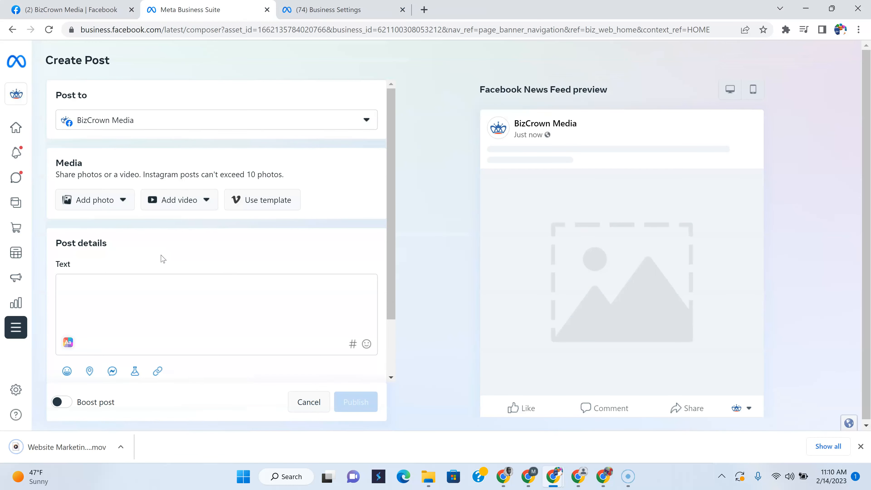
- Upload the Website Marketing .mov video from the computer's Downloads folder to the post
left_click(186, 203)
left_click(182, 229)
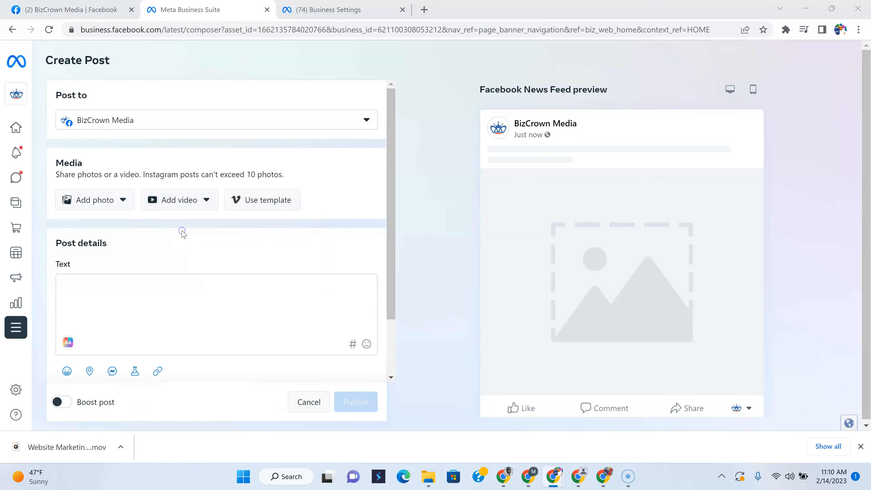
scroll(220, 228, "down", 5)
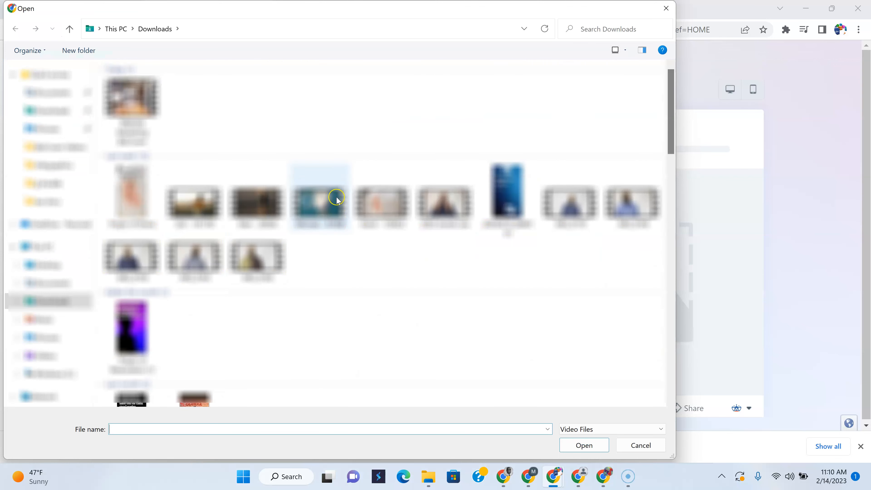
scroll(338, 201, "down", 5)
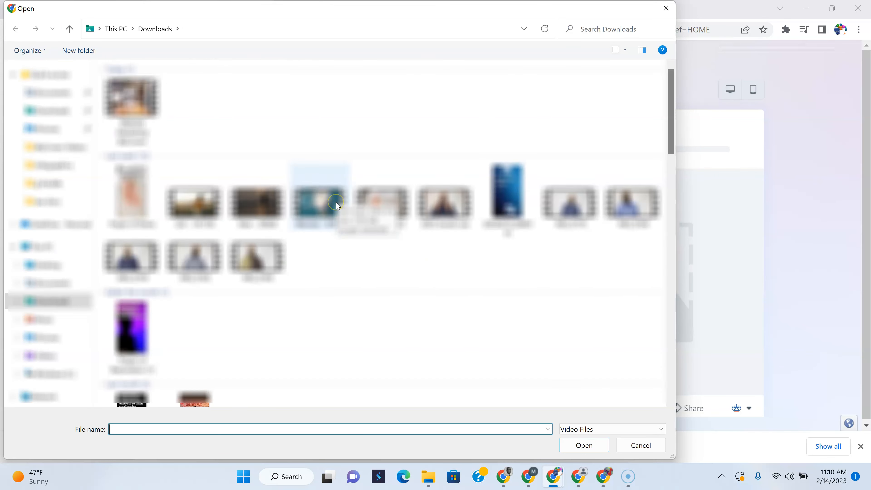
scroll(338, 204, "down", 10)
scroll(336, 202, "down", 3)
scroll(335, 202, "up", 10)
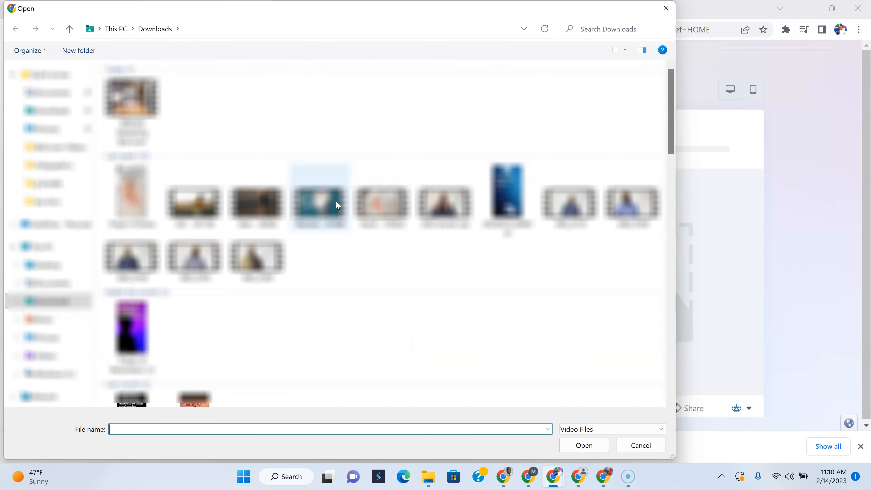
left_click(132, 97)
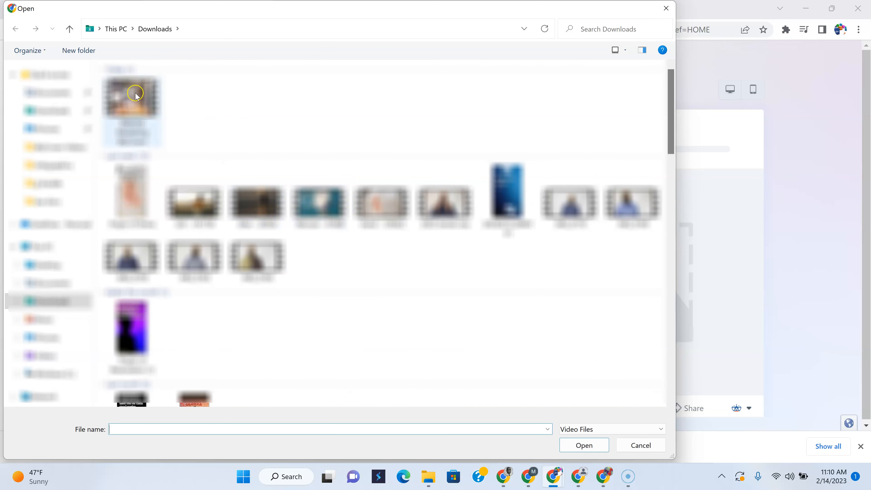
double_click(133, 97)
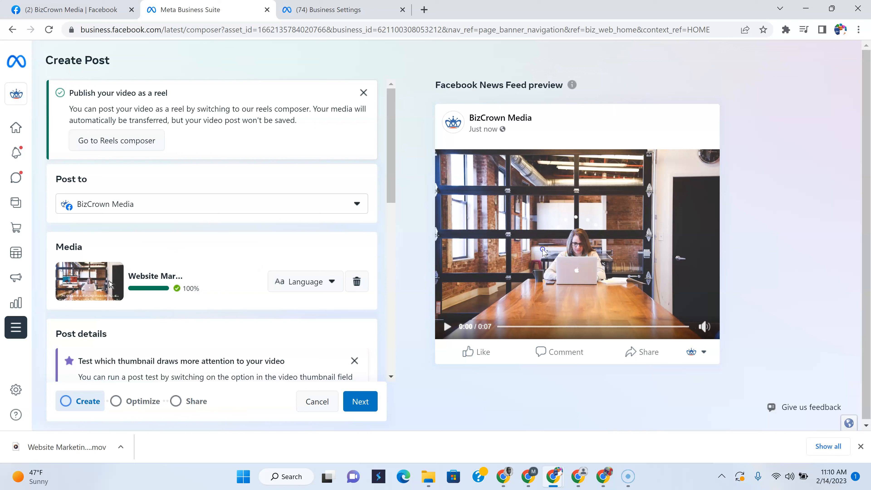
- Title the video "Digital Marketing for Websites" in the post details
scroll(312, 222, "down", 3)
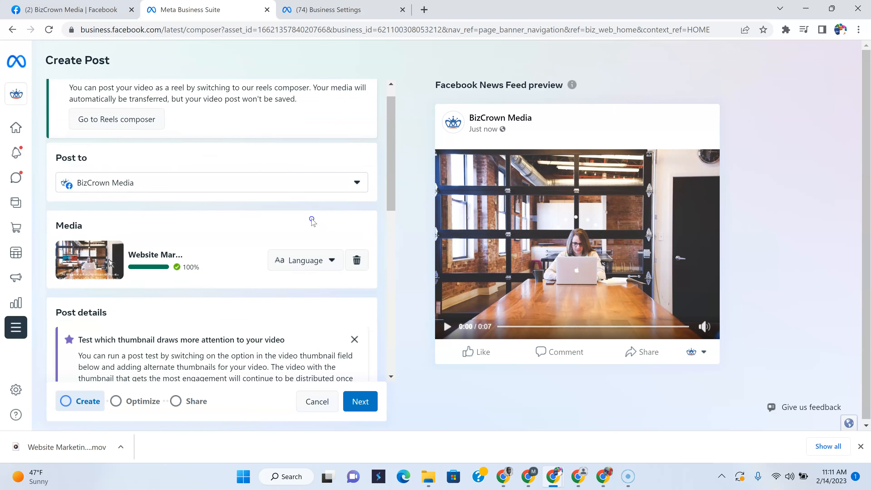
scroll(312, 221, "down", 3)
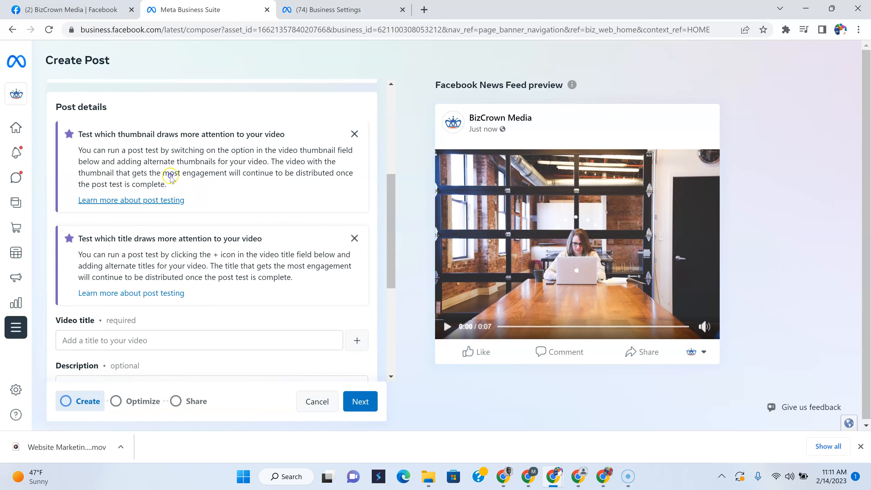
scroll(225, 261, "down", 3)
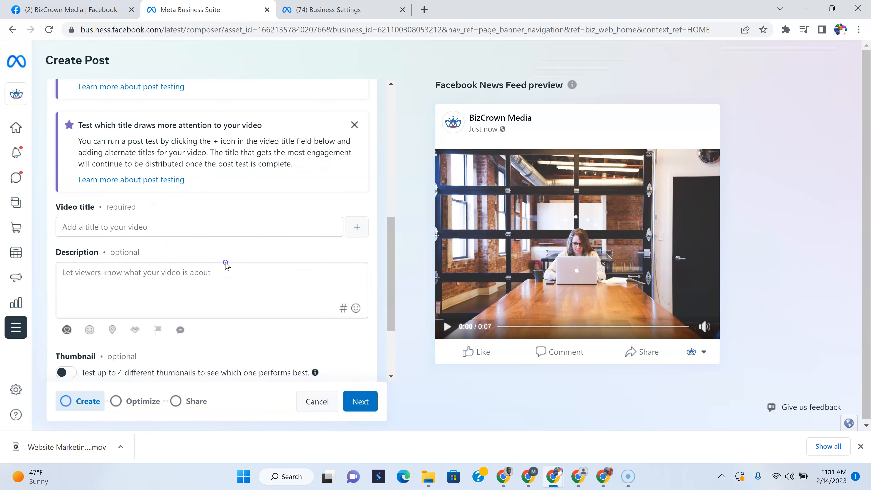
left_click(139, 231)
type("Video")
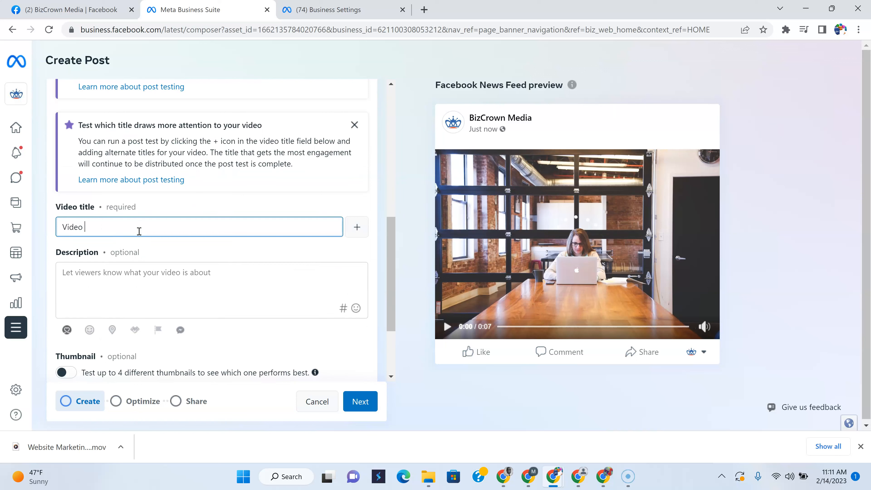
key("BackSpace")
key("BackSpace")
type("Digital Marketing for Websites")
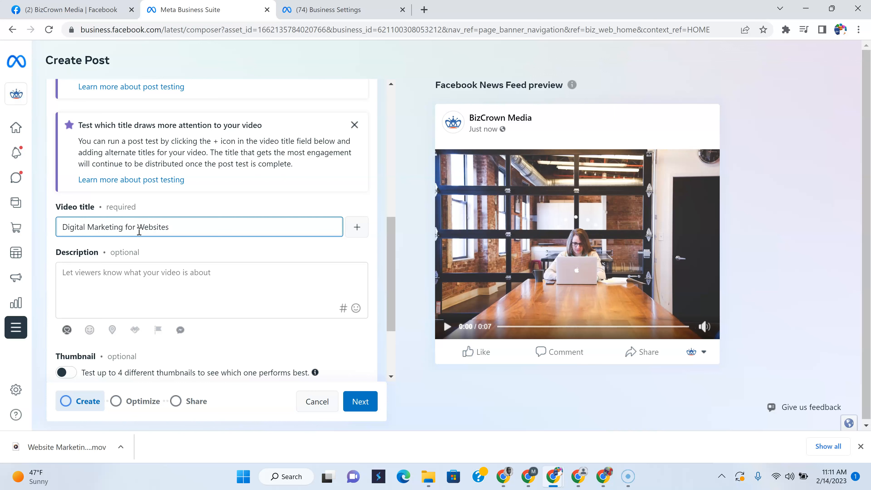
- Look over the post's description field, thumbnail choices and additional tag and collaborator option
left_click(126, 284)
scroll(154, 275, "down", 3)
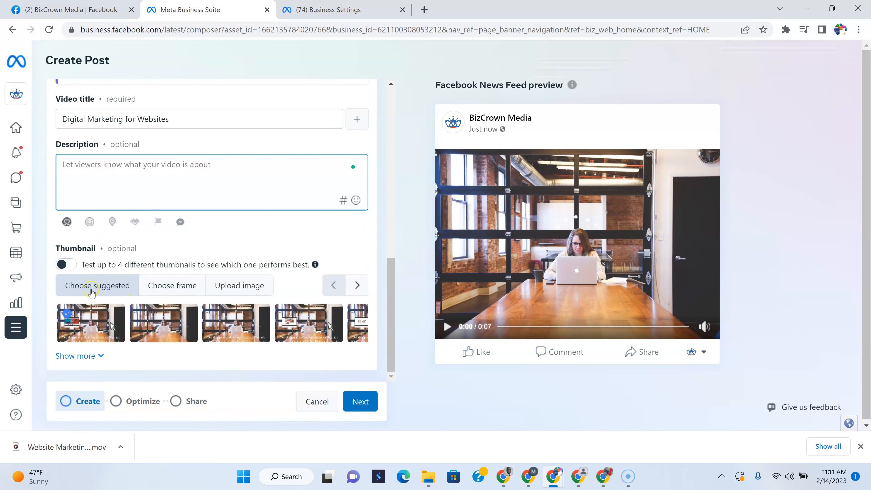
left_click(236, 289)
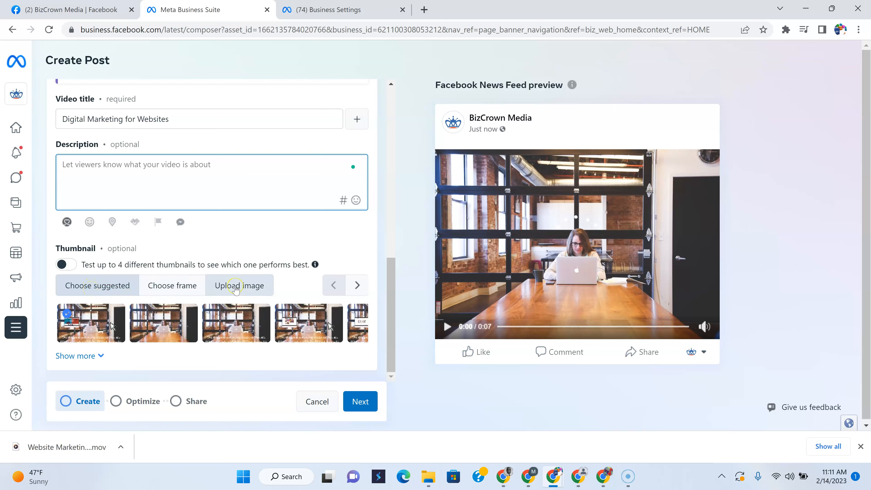
left_click(356, 285)
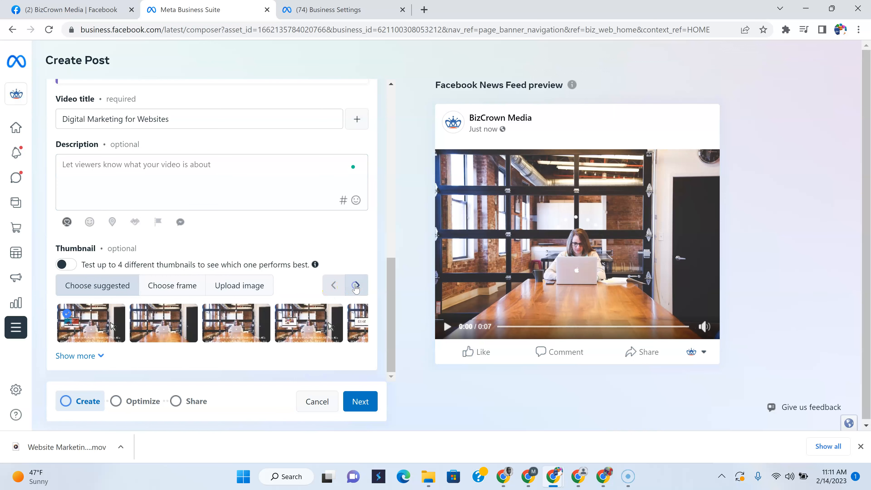
left_click(181, 337)
left_click(84, 356)
scroll(142, 353, "down", 1)
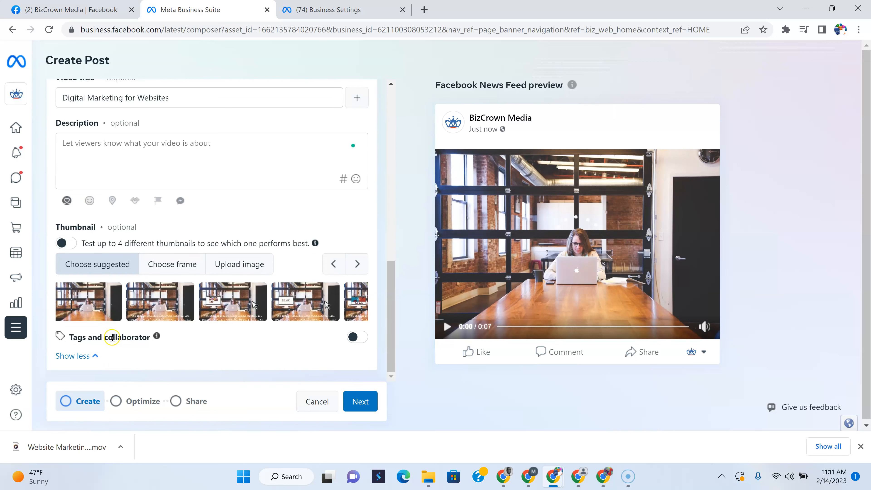
- Proceed to the Optimize stage and apply Advanced video optimizations with Smart preview and 4:5 mobile Smart cropping
left_click(116, 402)
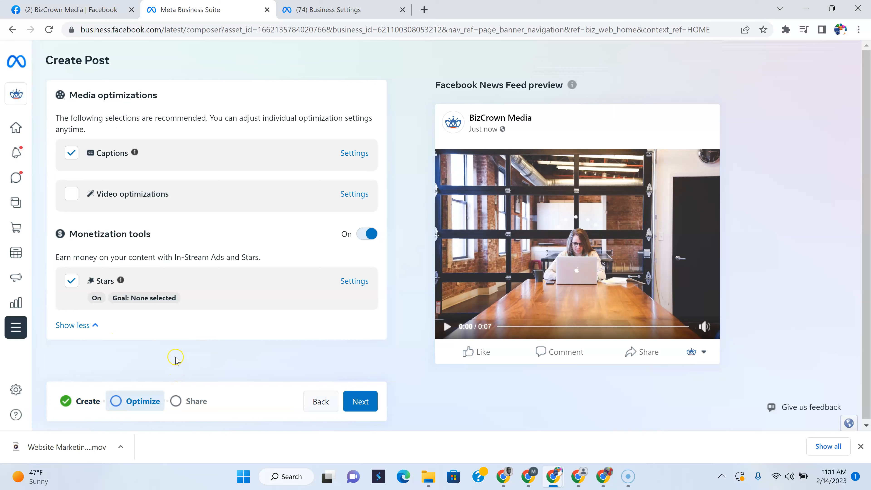
left_click(72, 194)
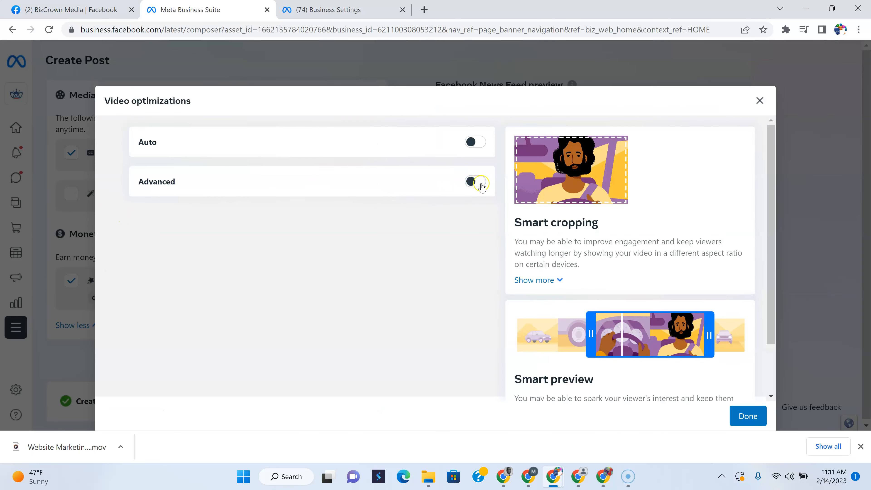
left_click(473, 183)
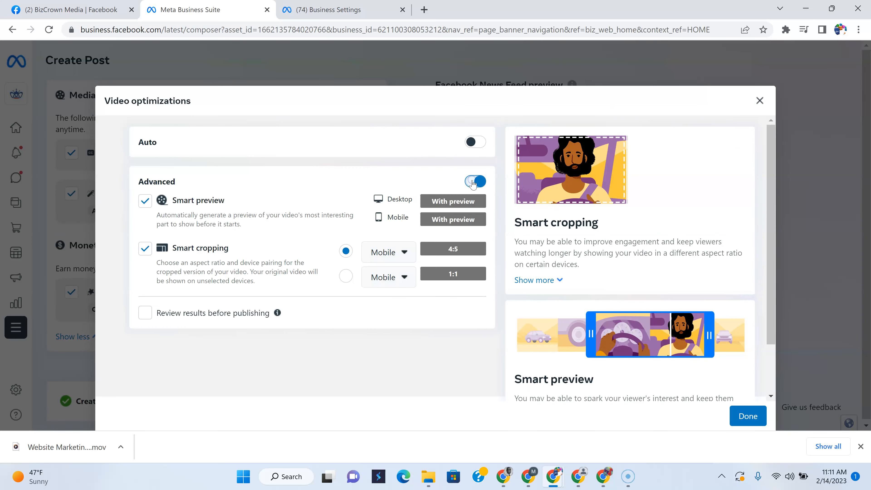
left_click(477, 142)
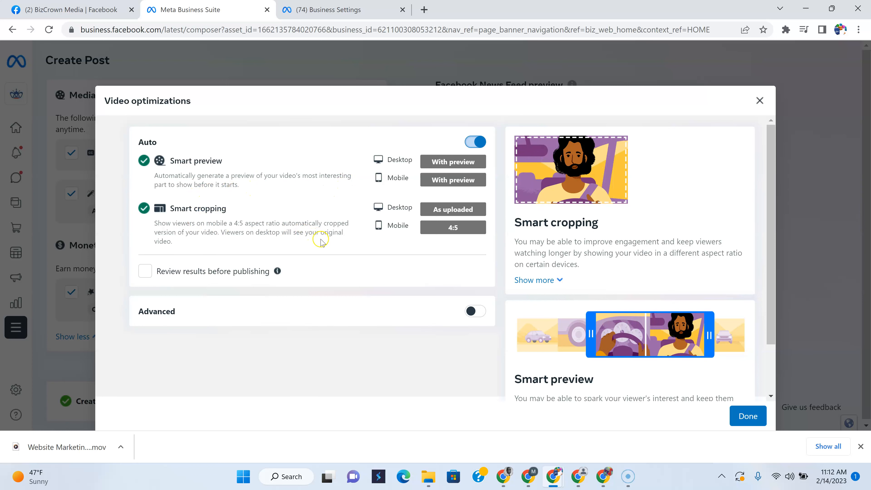
left_click(479, 312)
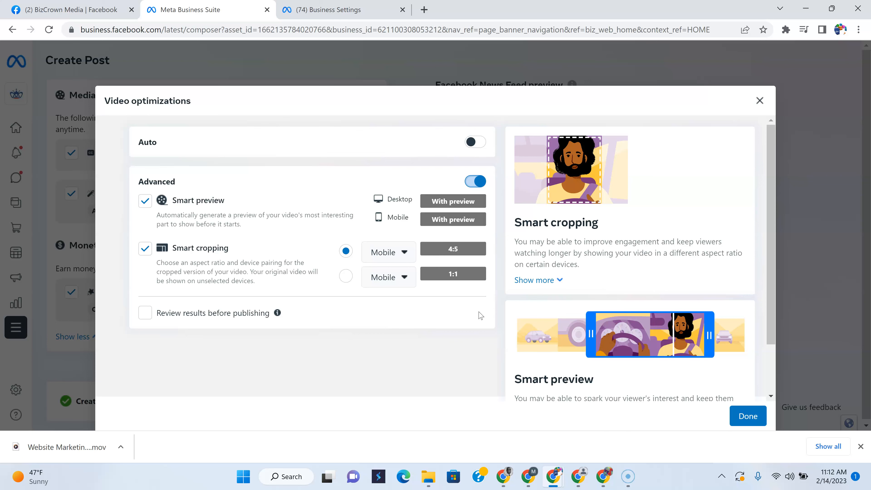
left_click(741, 417)
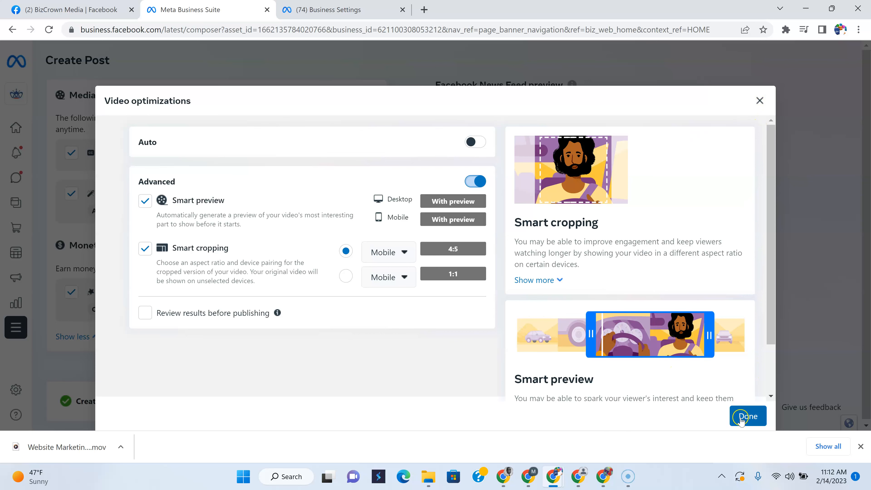
left_click(740, 417)
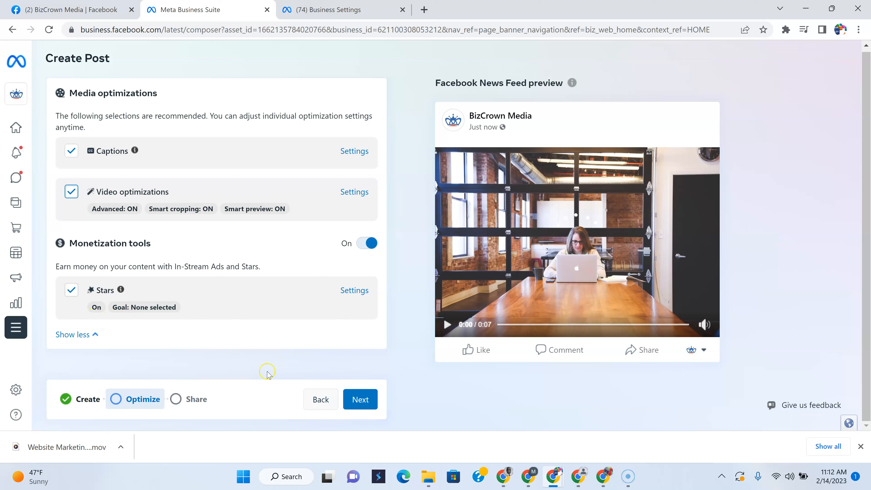
- Proceed to the Share stage and review the scheduling and distribution options for the video post
left_click(118, 395)
left_click(177, 398)
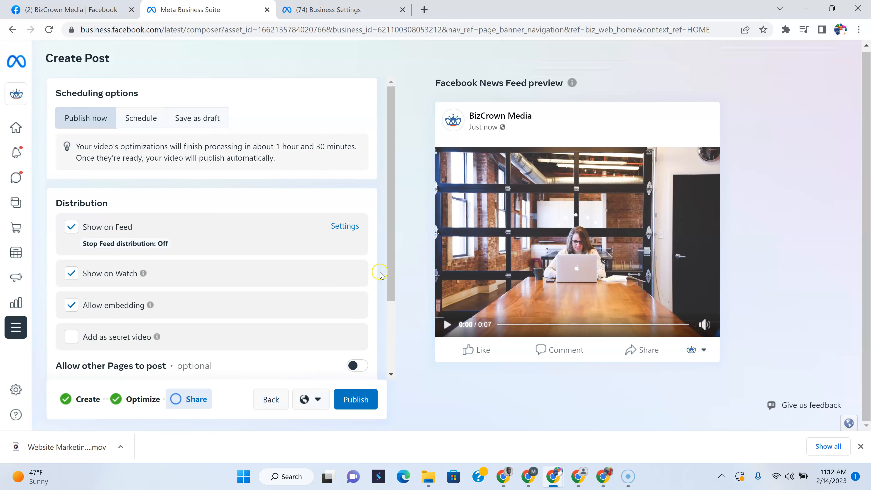
scroll(381, 270, "down", 3)
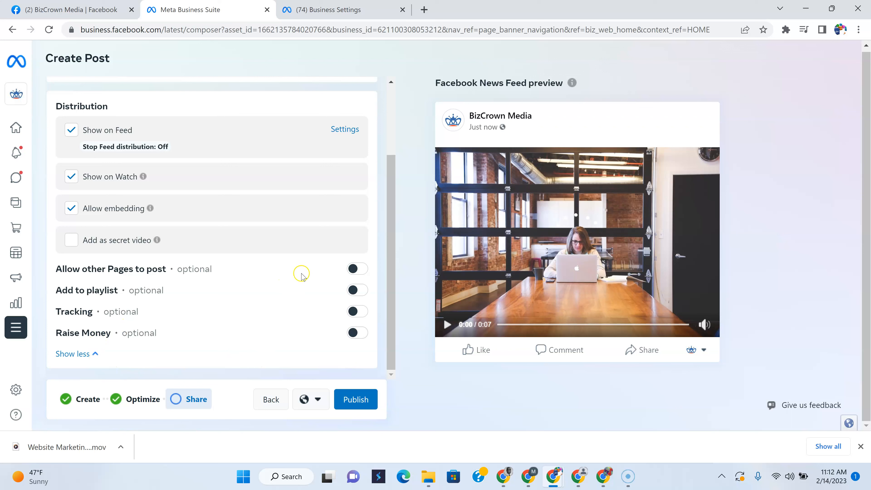
- Preview the optional settings for allowing other Pages to post, adding to a playlist, tracking and raising money, leaving each one off
left_click(356, 269)
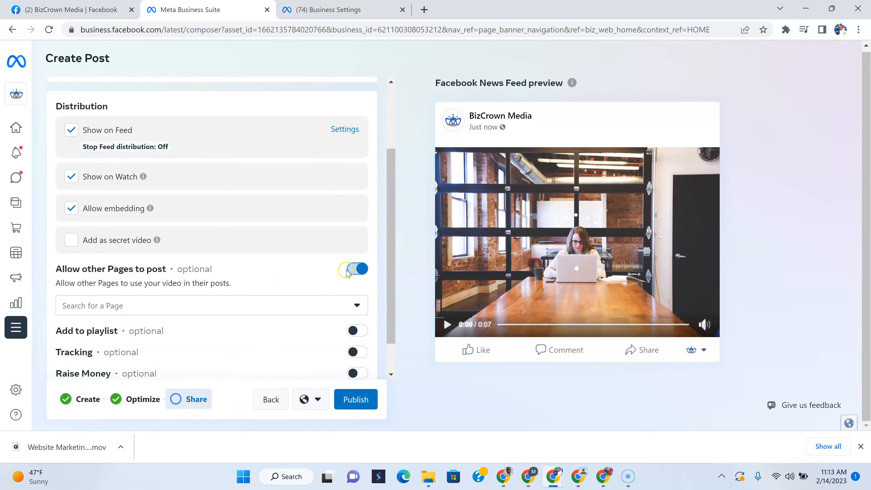
left_click(353, 269)
left_click(353, 291)
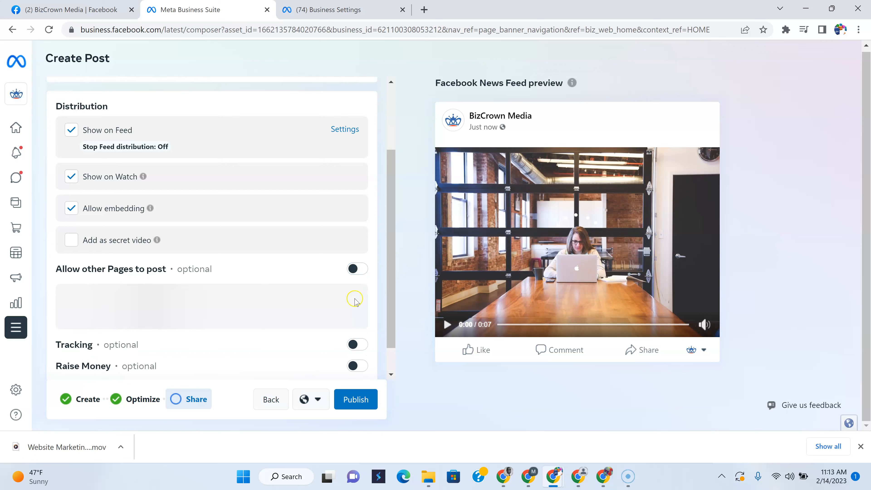
left_click(355, 290)
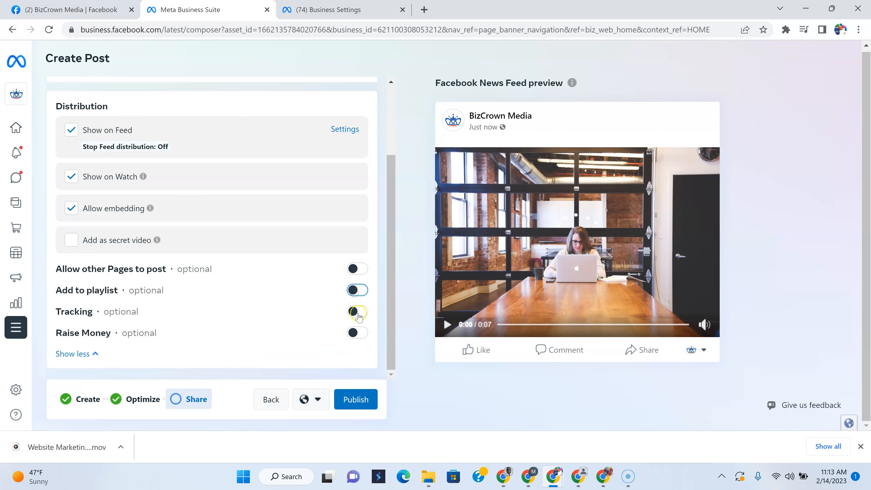
left_click(358, 313)
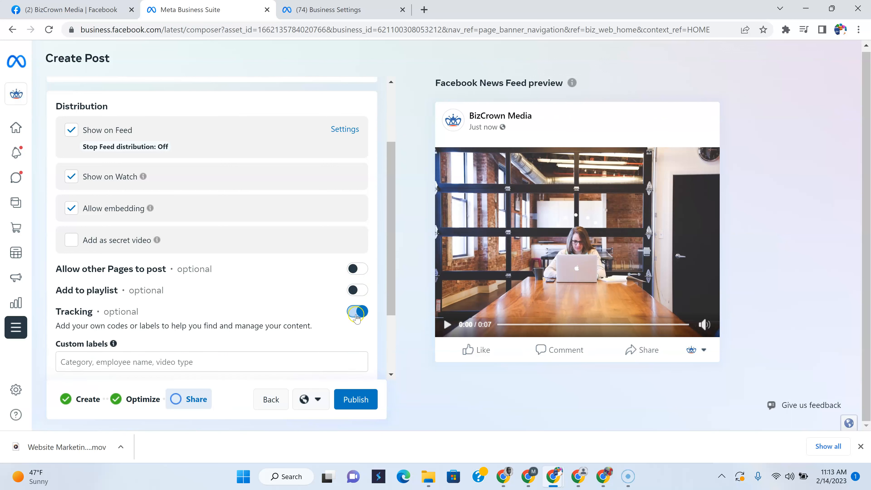
left_click(356, 311)
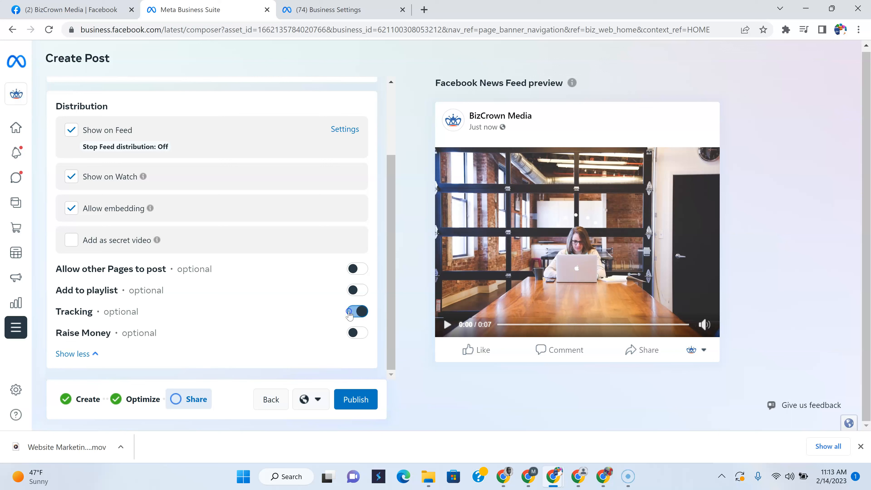
left_click(358, 334)
left_click(359, 333)
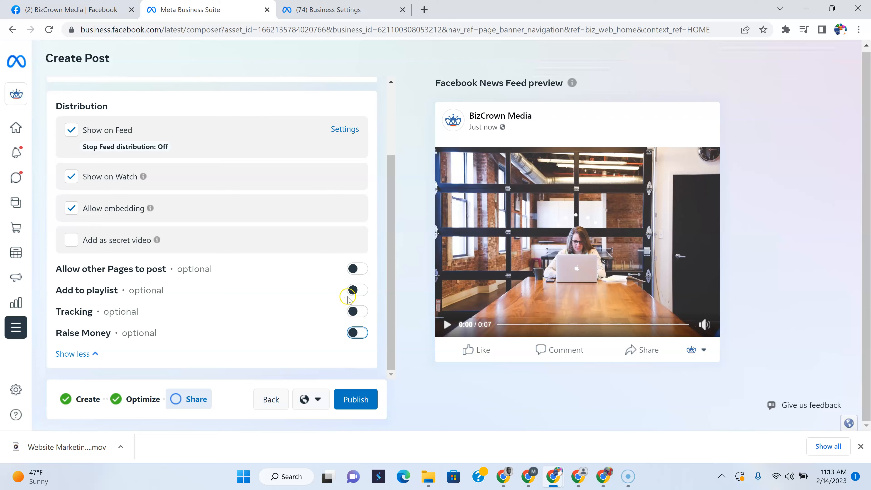
- Review the scheduling options and the post's audience choices, including the Restricted audience age and location settings, without saving a restriction
scroll(181, 191, "up", 3)
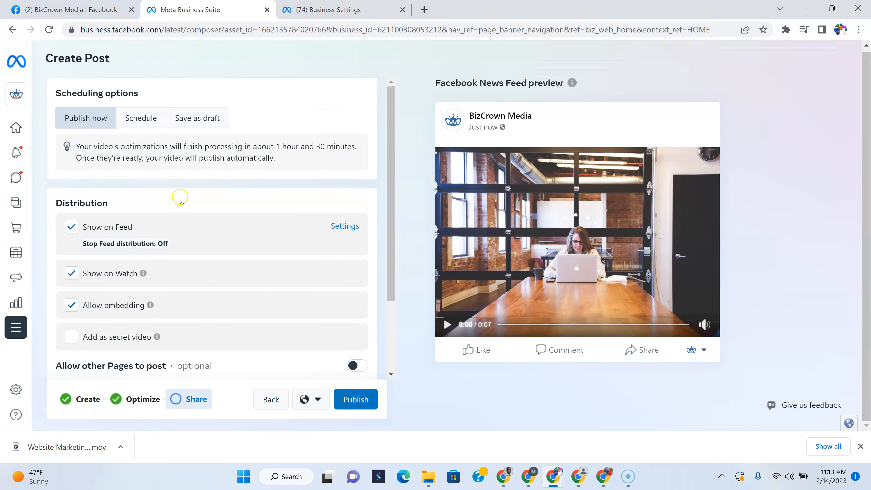
scroll(181, 207, "down", 3)
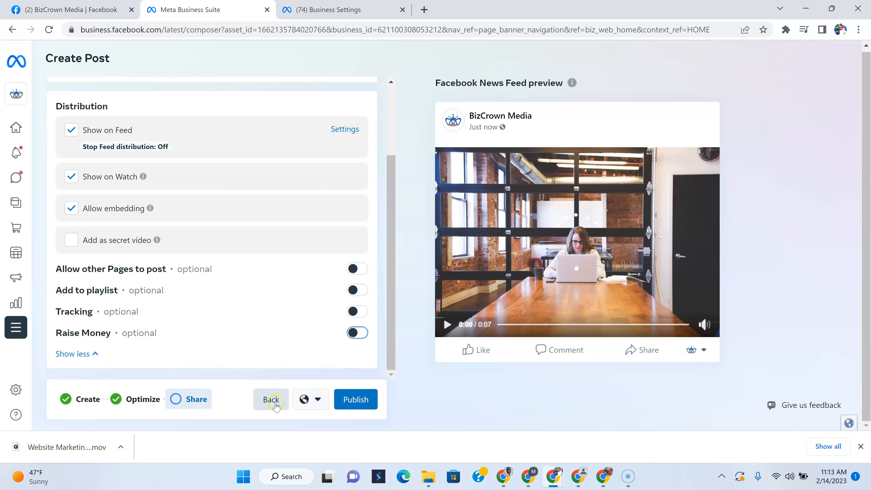
left_click(317, 399)
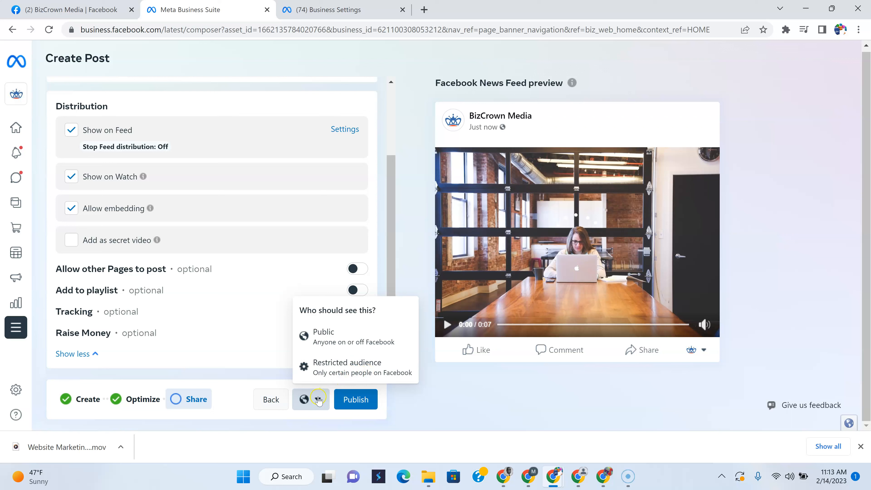
left_click(329, 364)
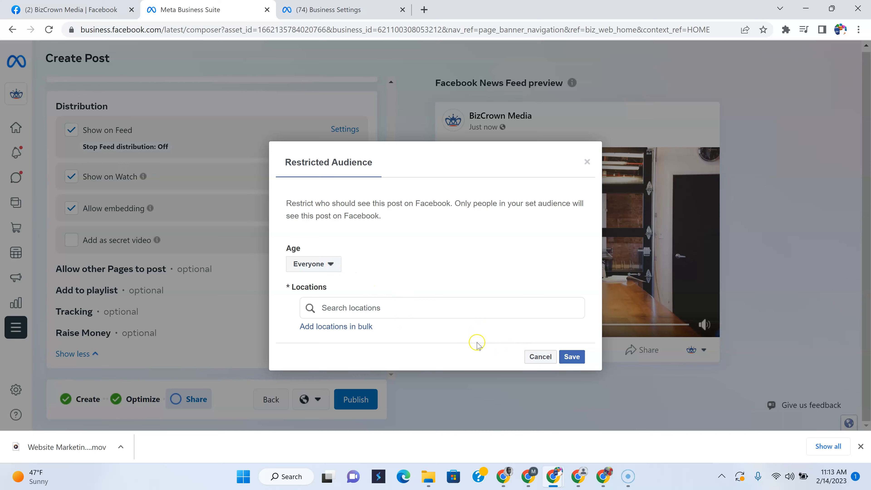
left_click(540, 356)
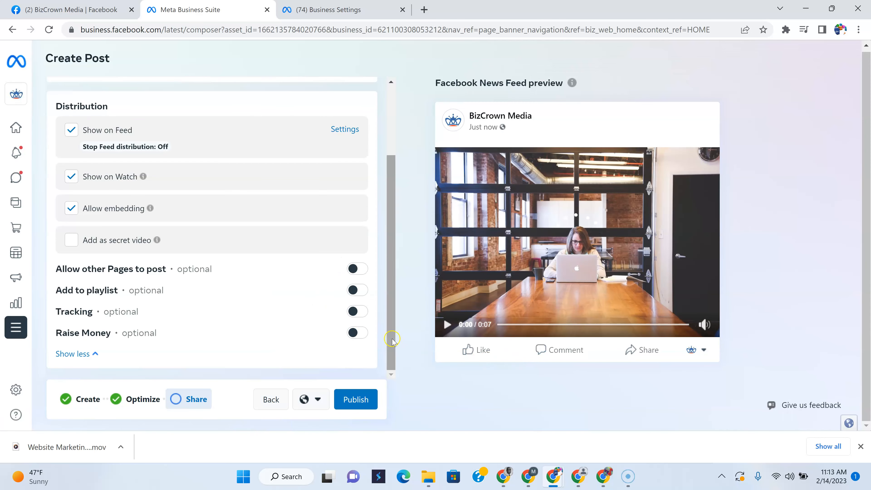
left_click(319, 399)
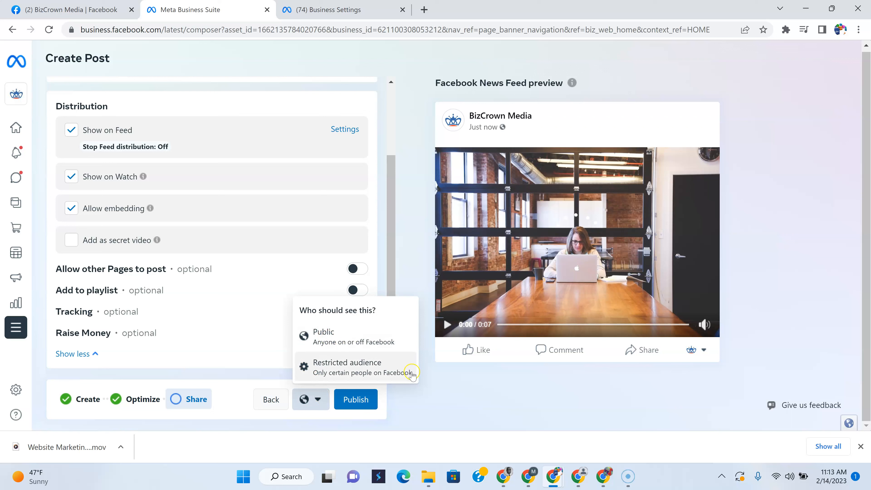
left_click(413, 408)
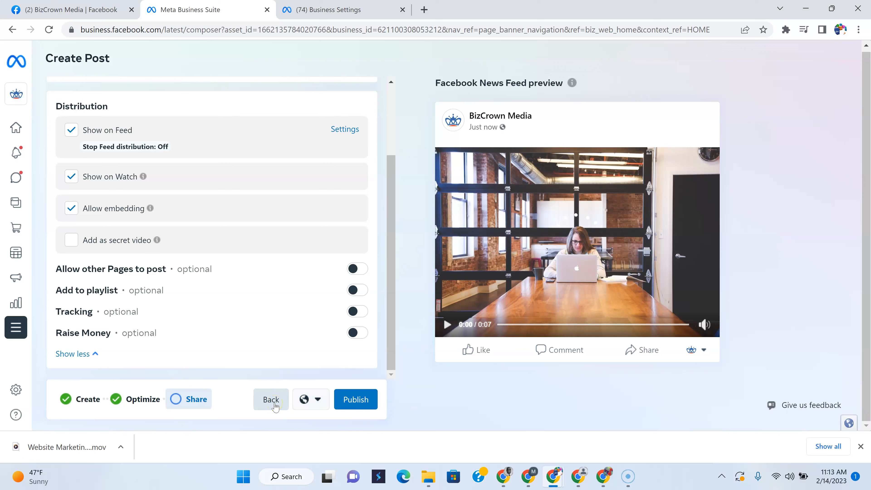
- Go back through the Optimize stage to the Create stage and look over the post details
left_click(275, 404)
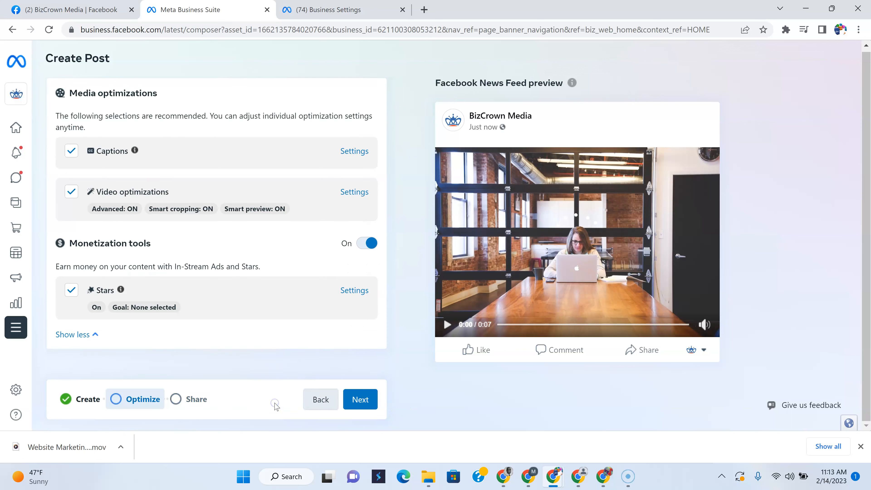
left_click(325, 409)
scroll(273, 302, "down", 2)
scroll(274, 300, "up", 2)
scroll(274, 300, "down", 5)
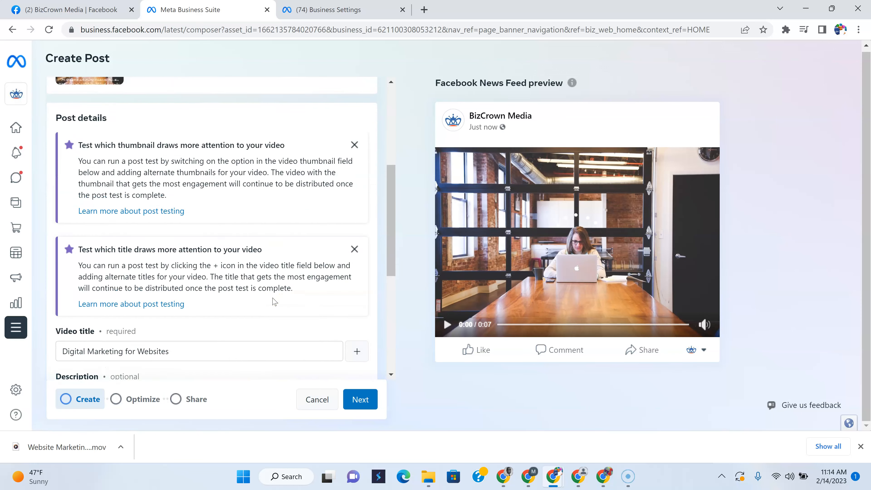
scroll(323, 252, "up", 3)
- Check the language choices for the uploaded video without picking one, and review the title and description fields
left_click(331, 225)
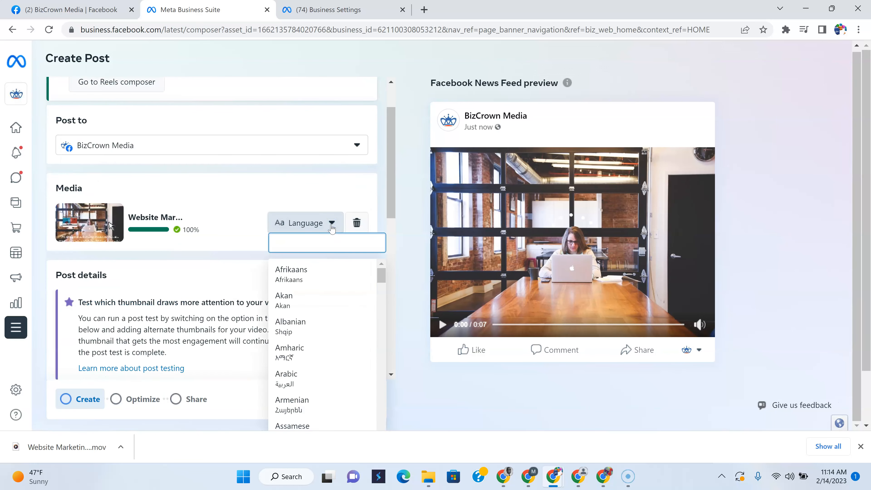
left_click(235, 245)
scroll(236, 246, "down", 6)
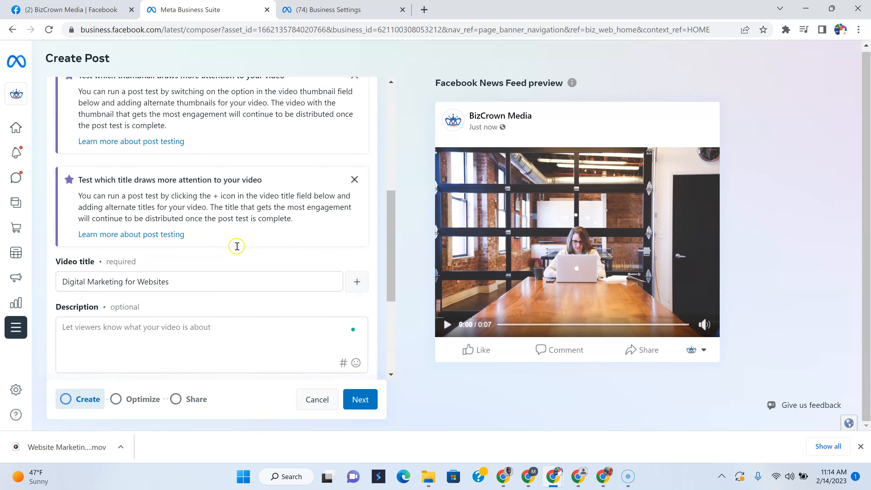
scroll(236, 248, "down", 3)
scroll(237, 250, "up", 10)
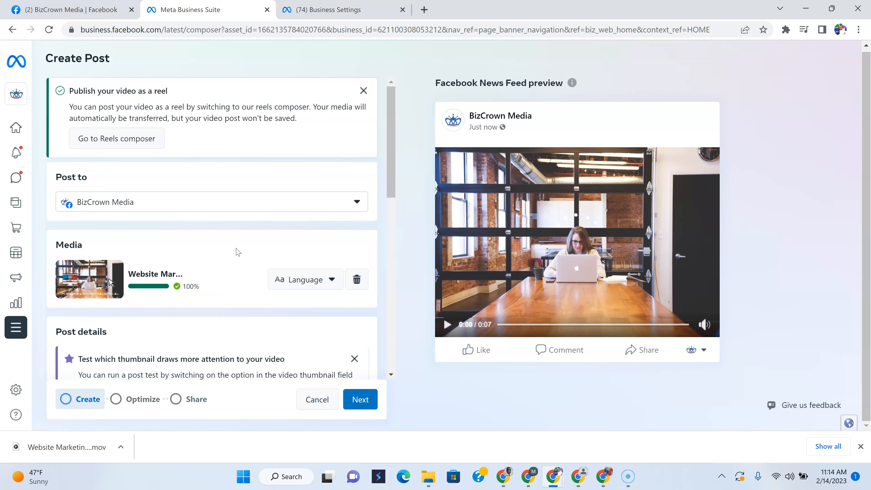
left_click(239, 249)
left_click(255, 198)
- Revisit the BizCrown Media page on Facebook, dismiss its post creation choices, and return to the Meta Business Suite composer
left_click(95, 6)
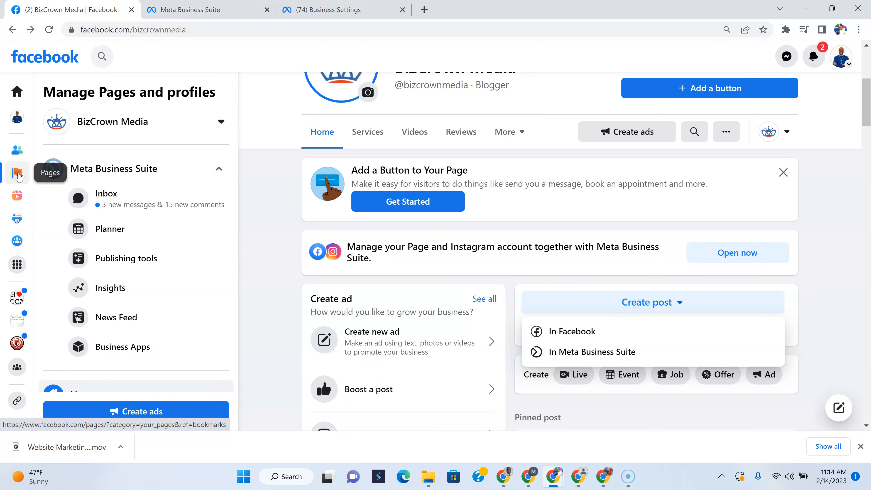
left_click(823, 180)
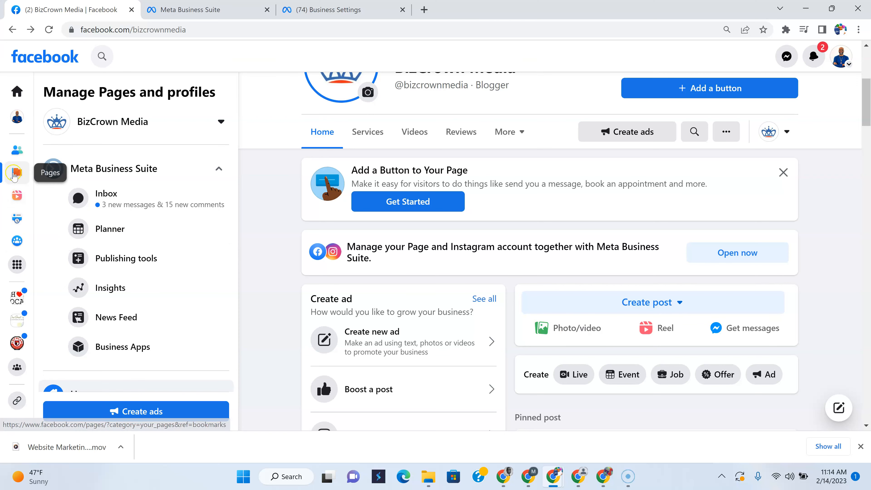
scroll(138, 103, "down", 2)
left_click(188, 9)
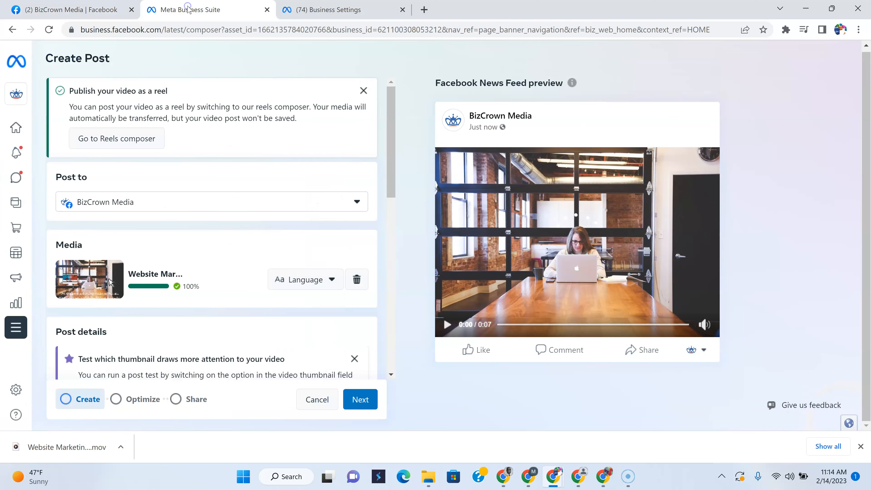